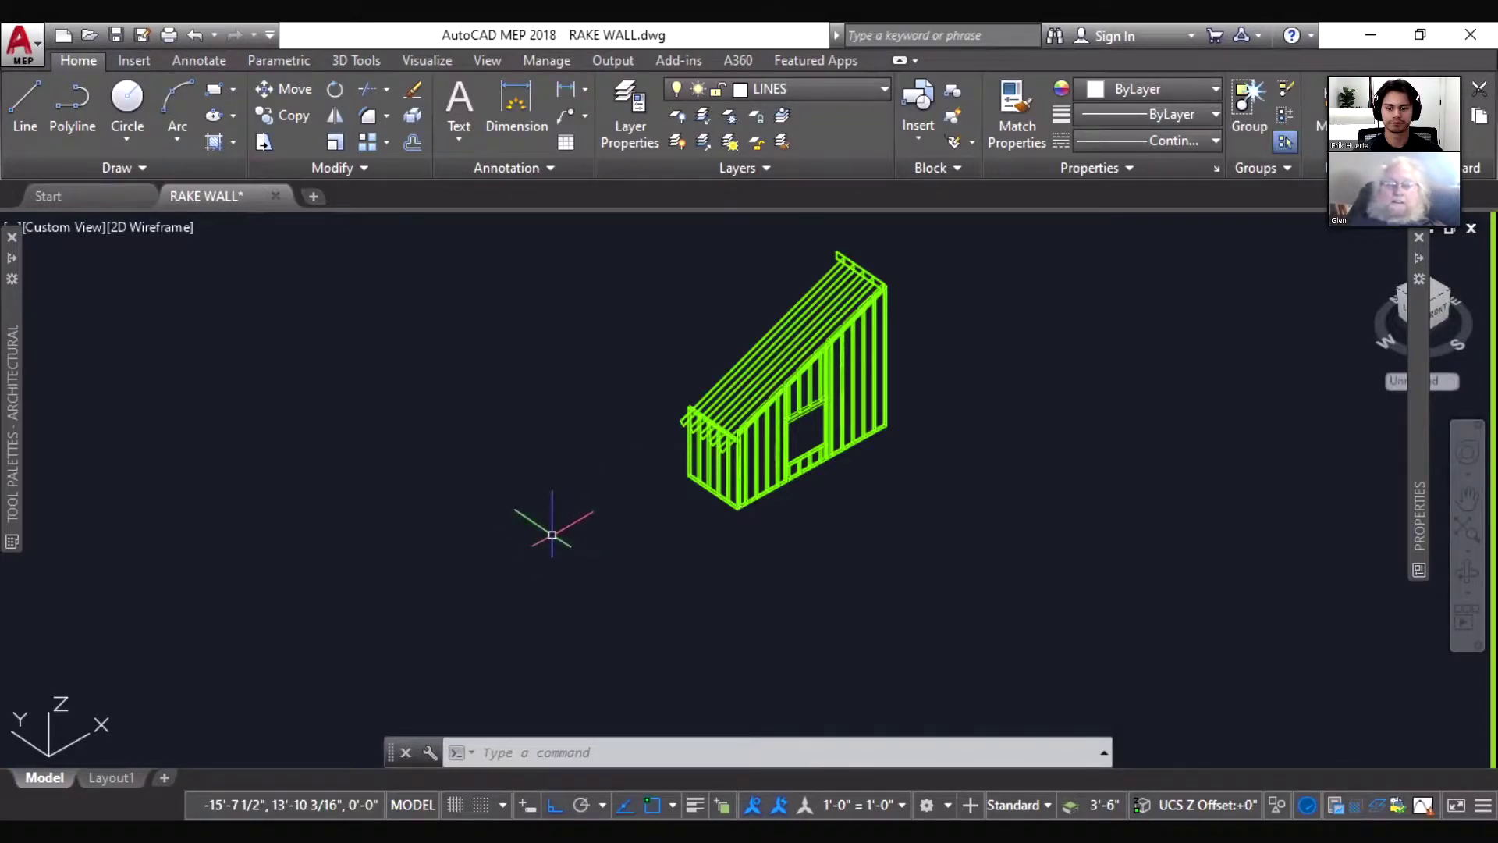
Window-zoom with Z onto the eave where the rafters meet the studs
type("z")
left_click(556, 535)
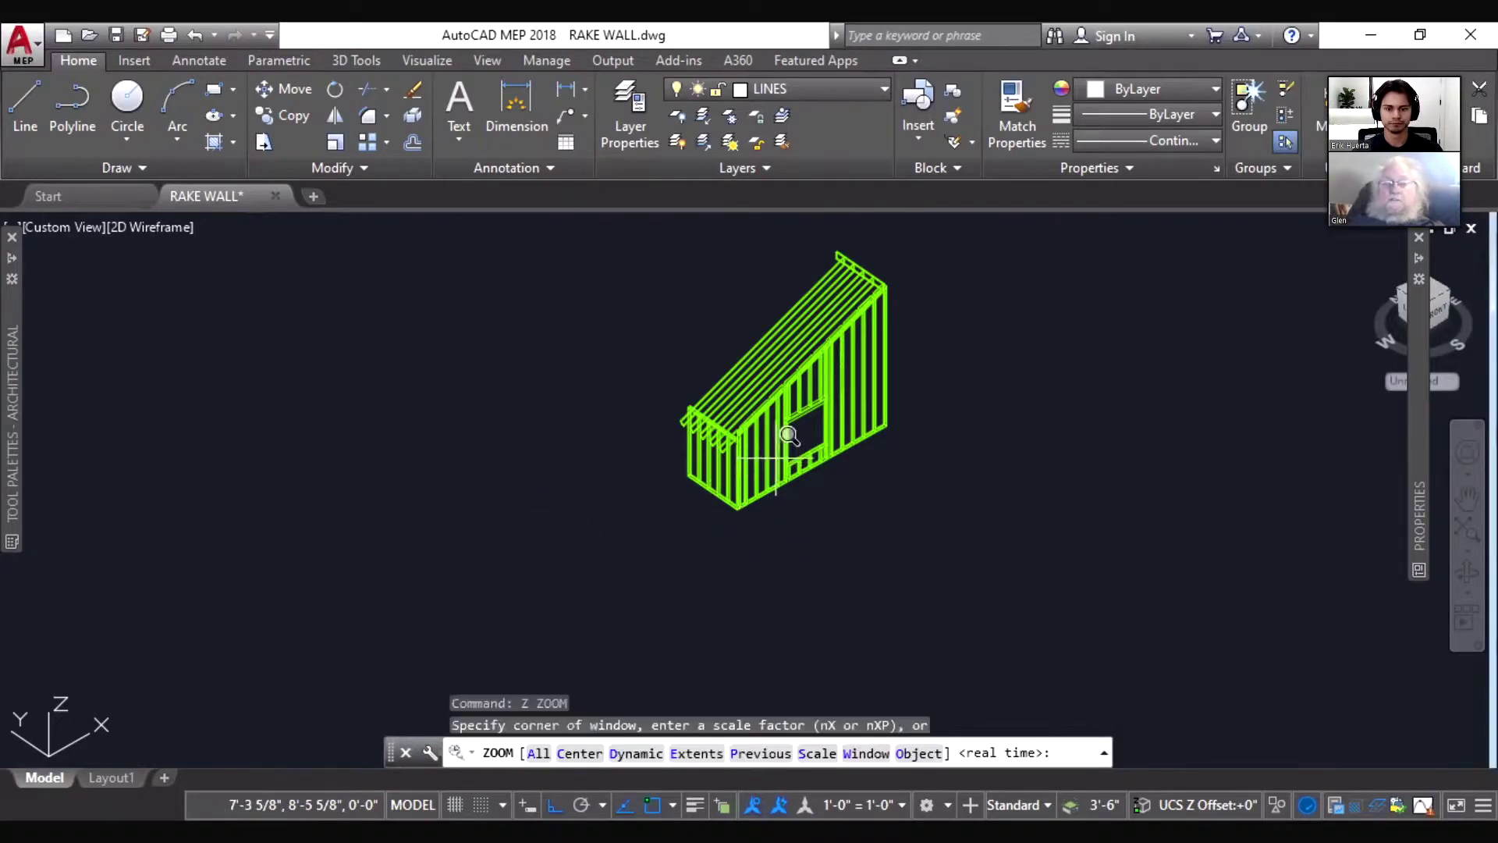
left_click(763, 468)
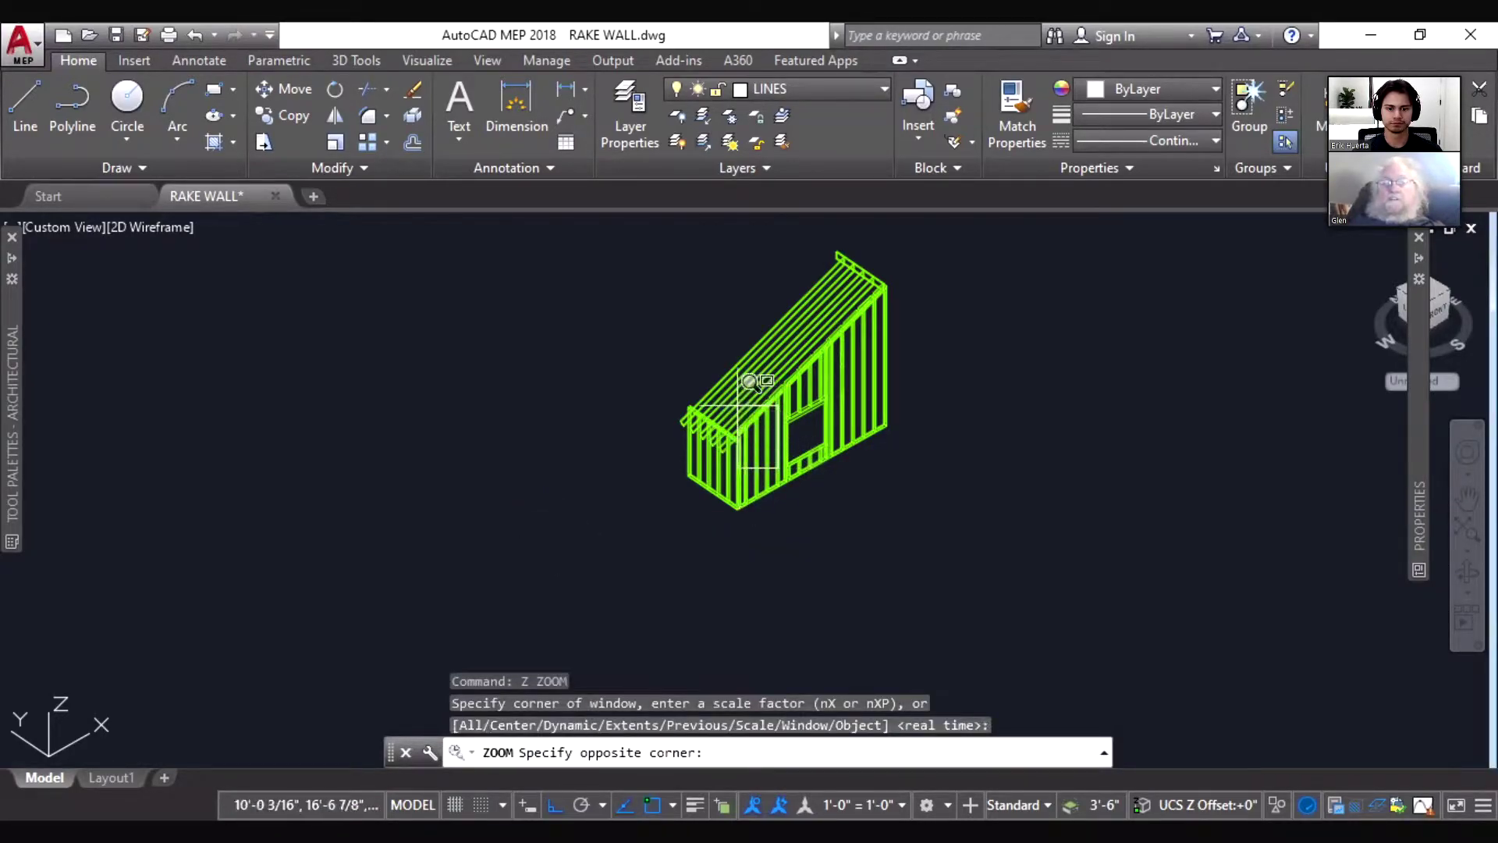
left_click(717, 420)
key("Return")
left_click(790, 446)
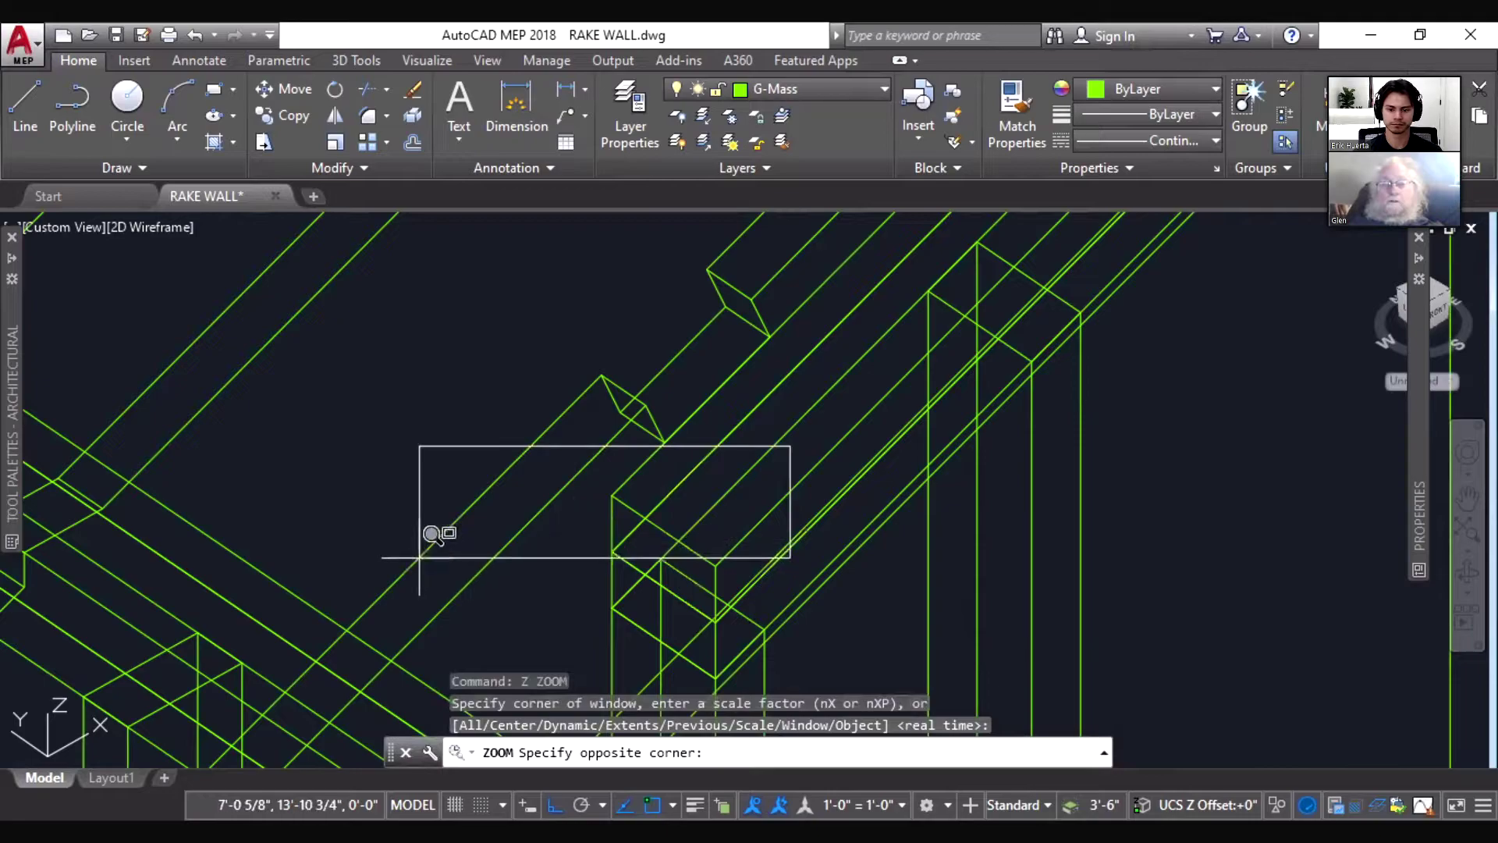
key("Escape")
Zoom out slightly in real time to frame the notched eave overhang
right_click(486, 553)
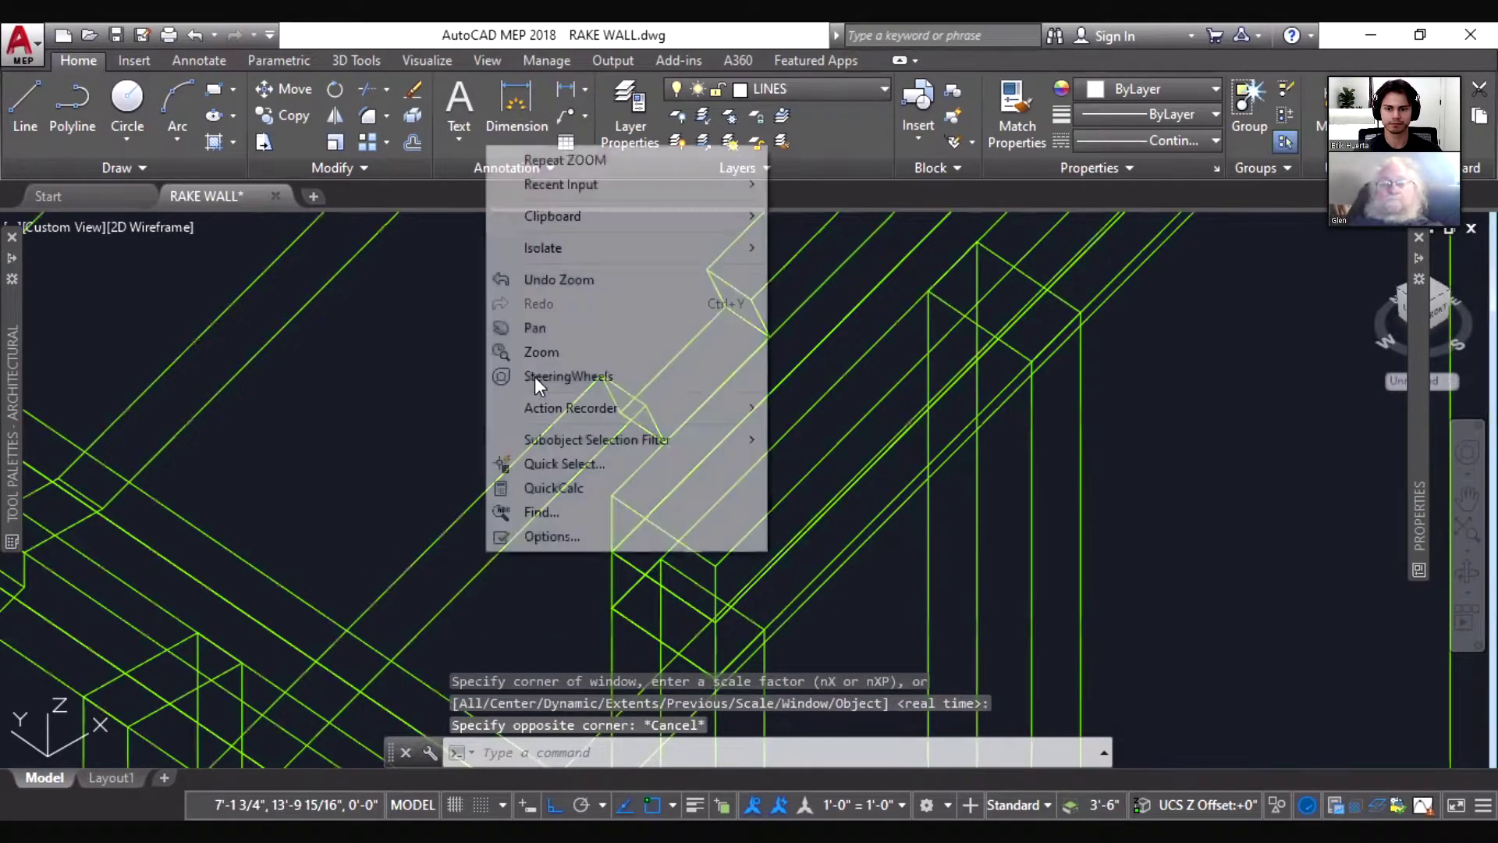
left_click(535, 349)
left_click_drag(533, 347, 545, 625)
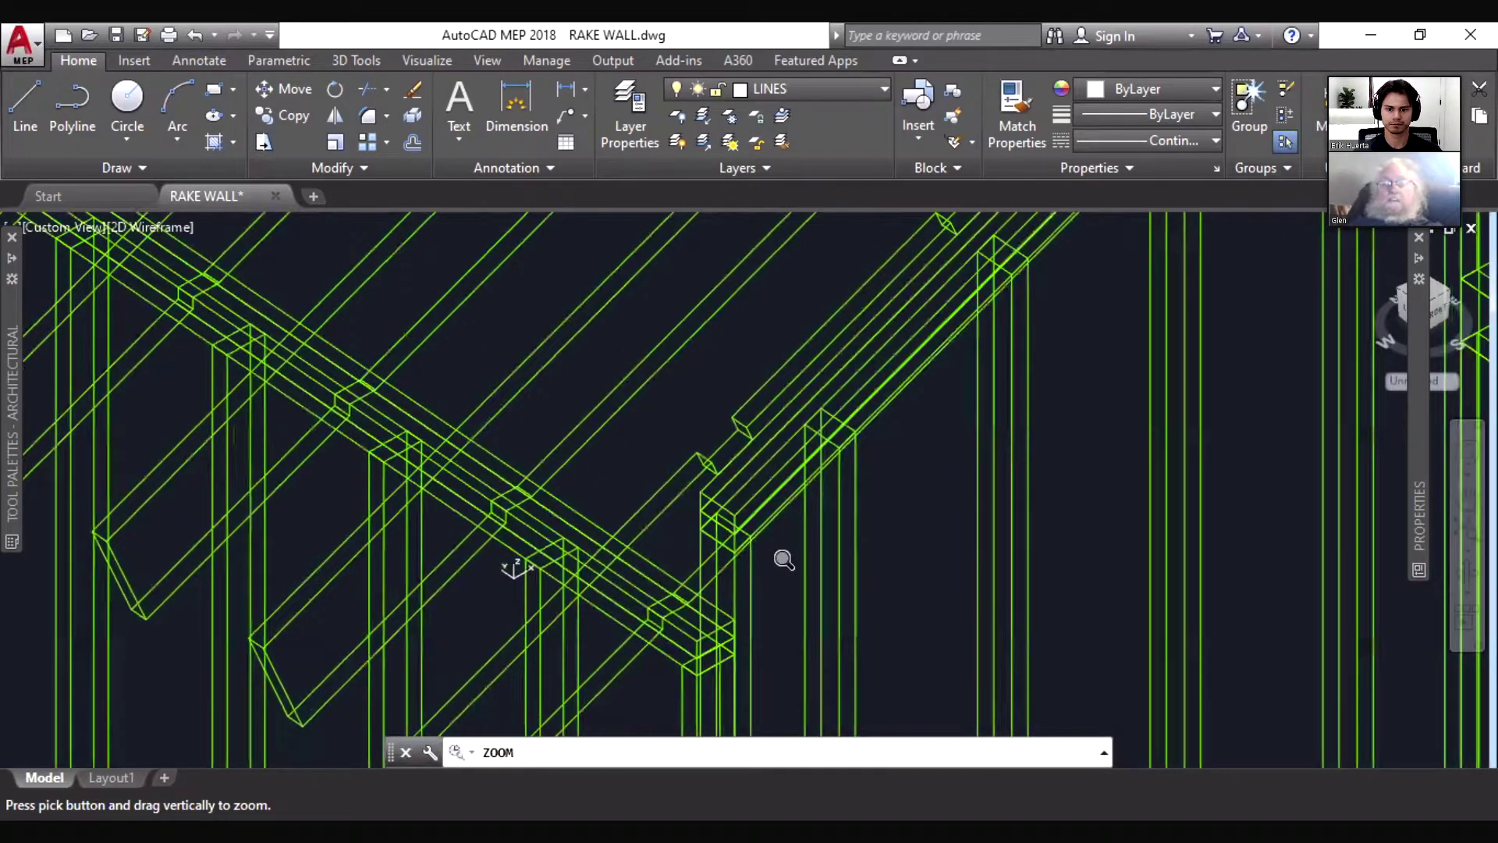
key("Escape")
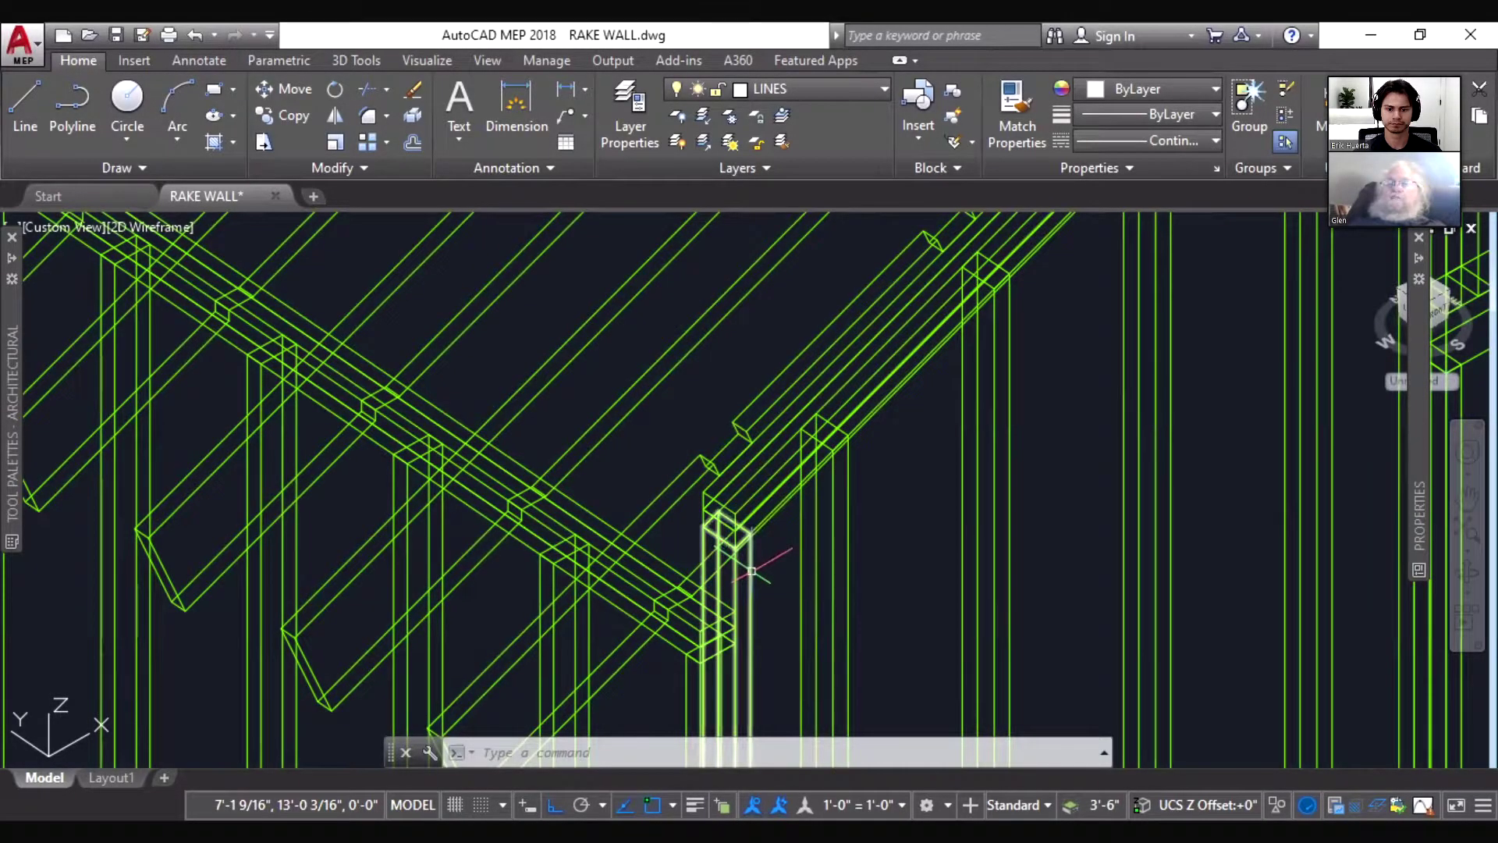
Deselect the eave post and zoom out to show the full rake wall and window opening
left_click(751, 571)
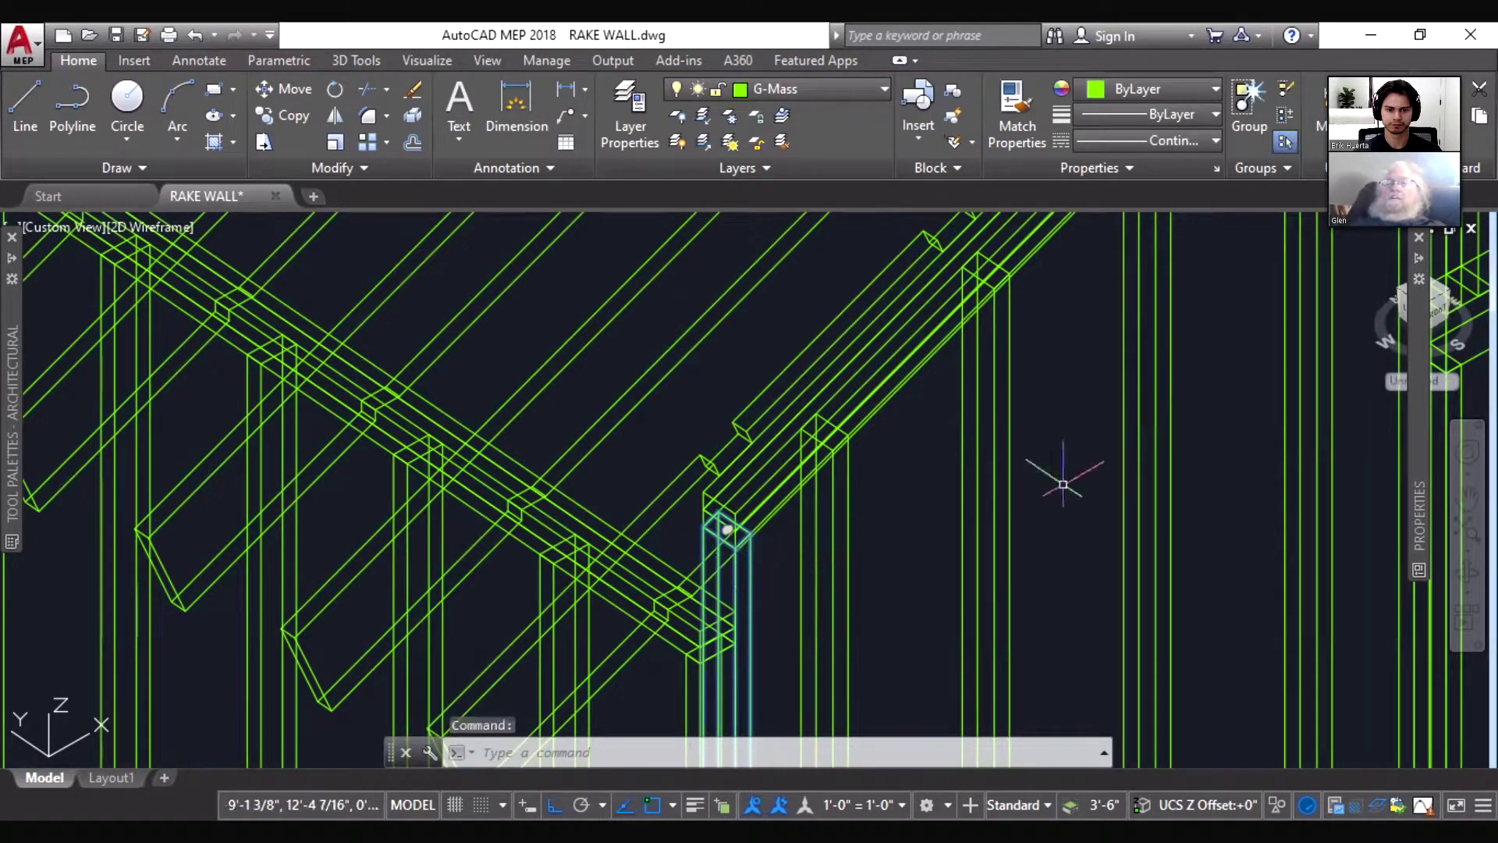
key("Escape")
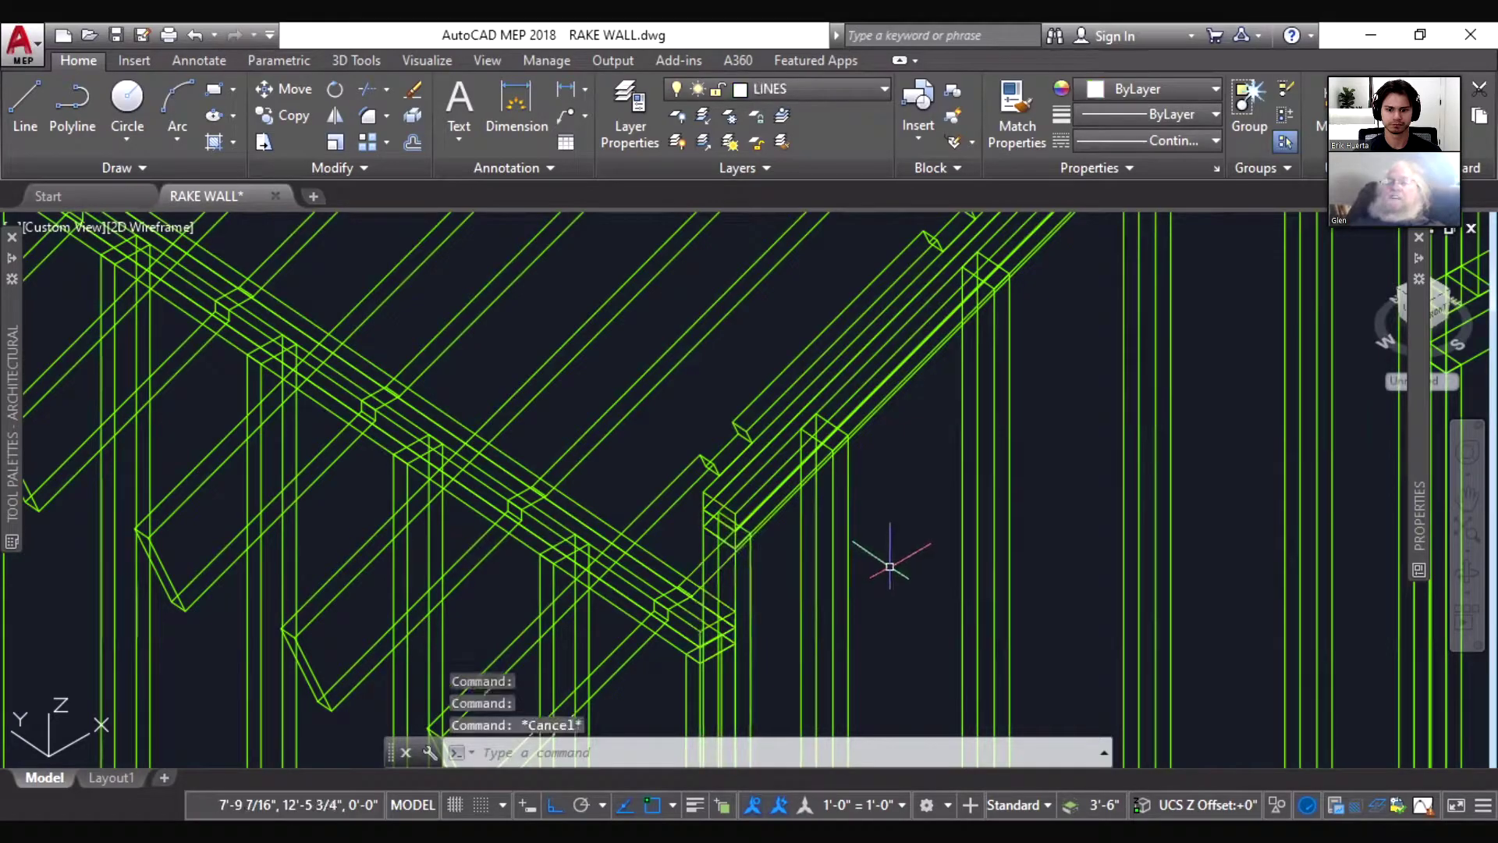
right_click(891, 569)
left_click(940, 366)
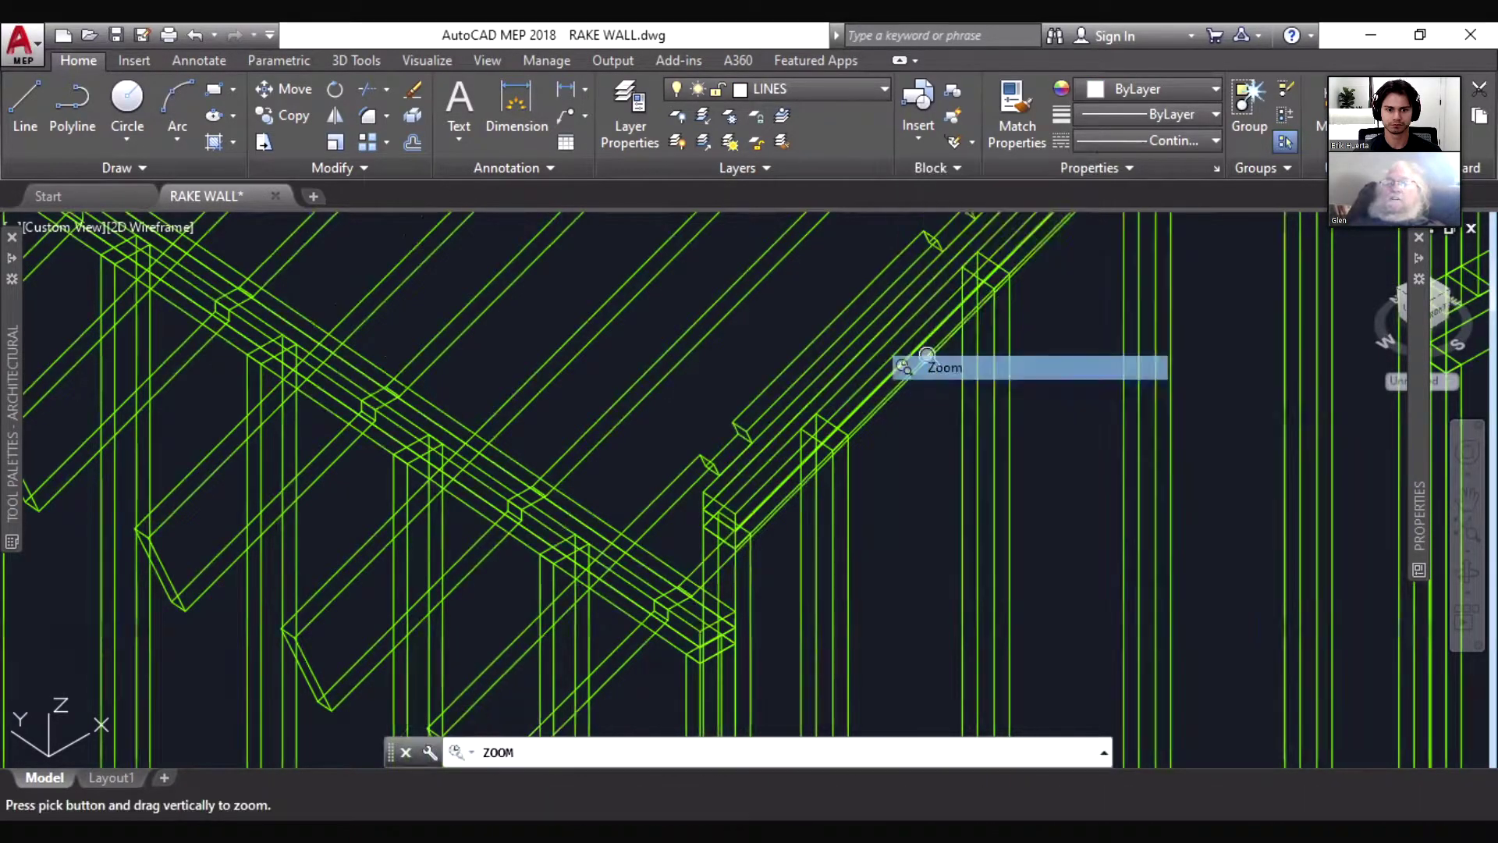
mouse_move(920, 351)
left_mouse_down()
mouse_move(896, 448)
mouse_move(885, 646)
left_mouse_up()
key("Escape")
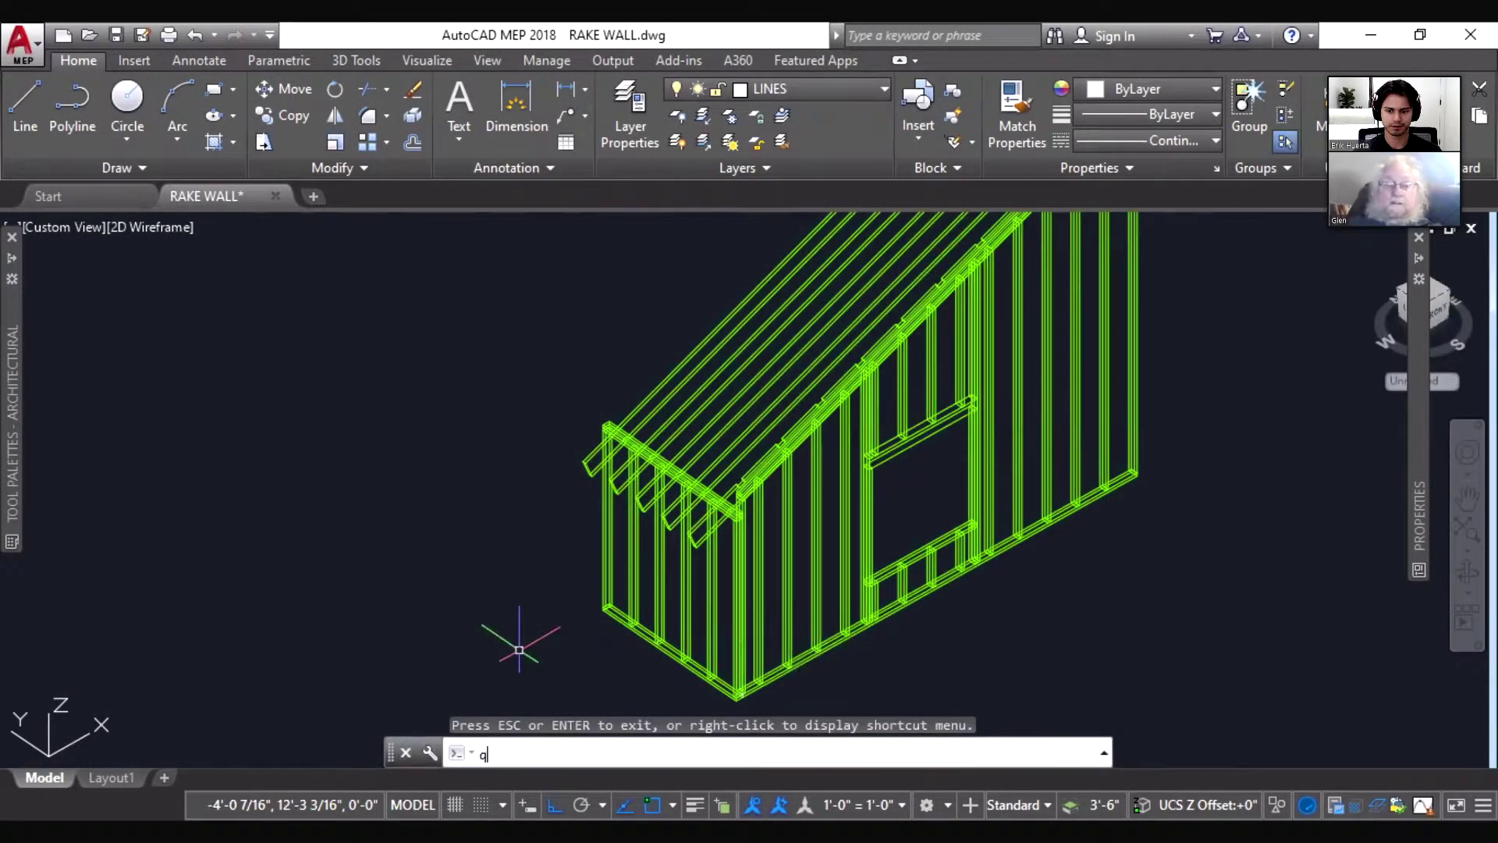
Open the QuickCalc palette with QC and pan the rake wall model upward
type("c")
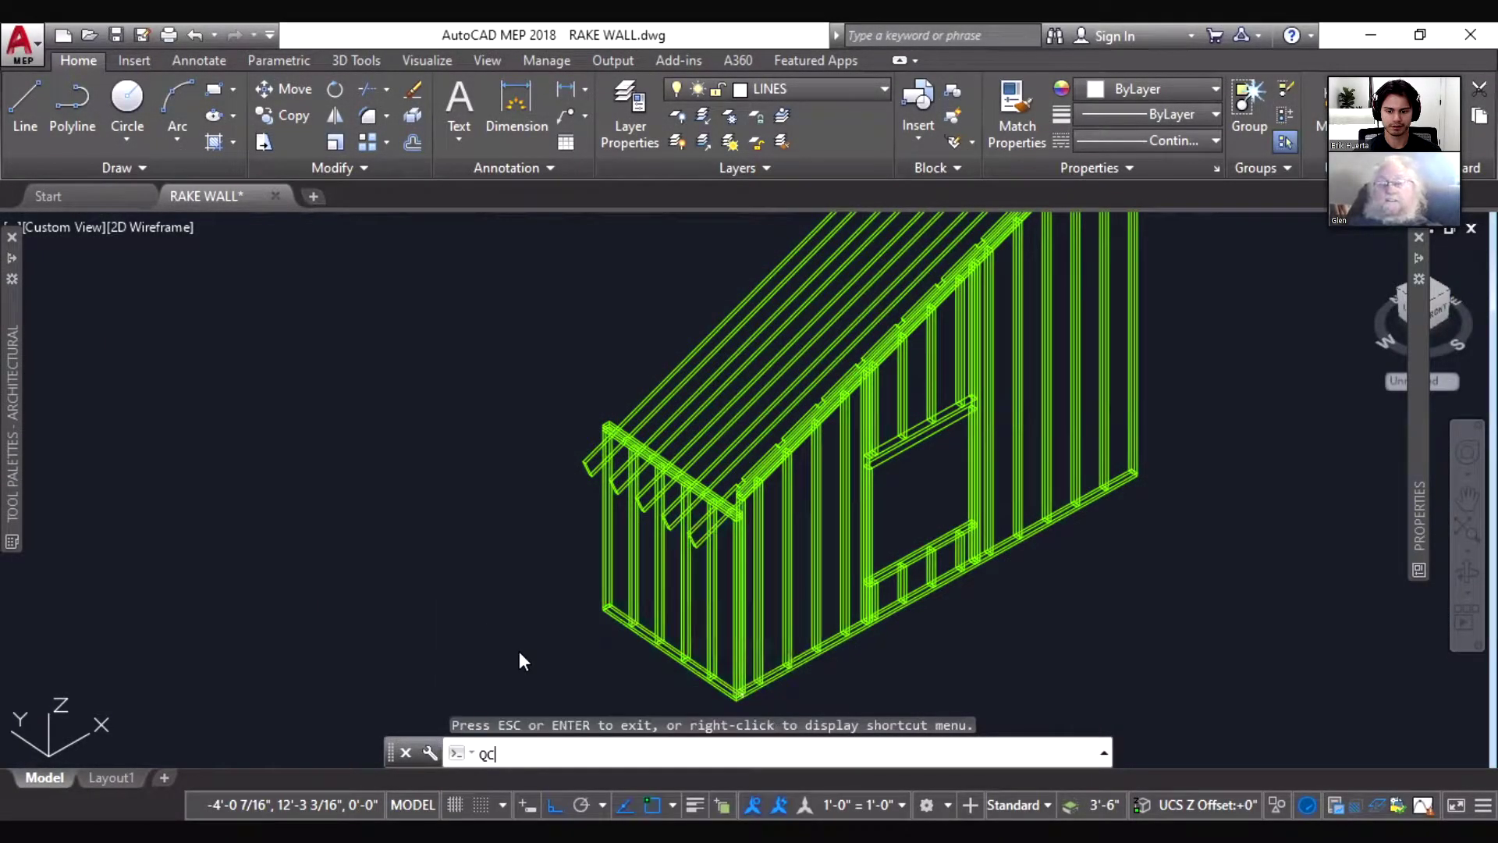
key("Return")
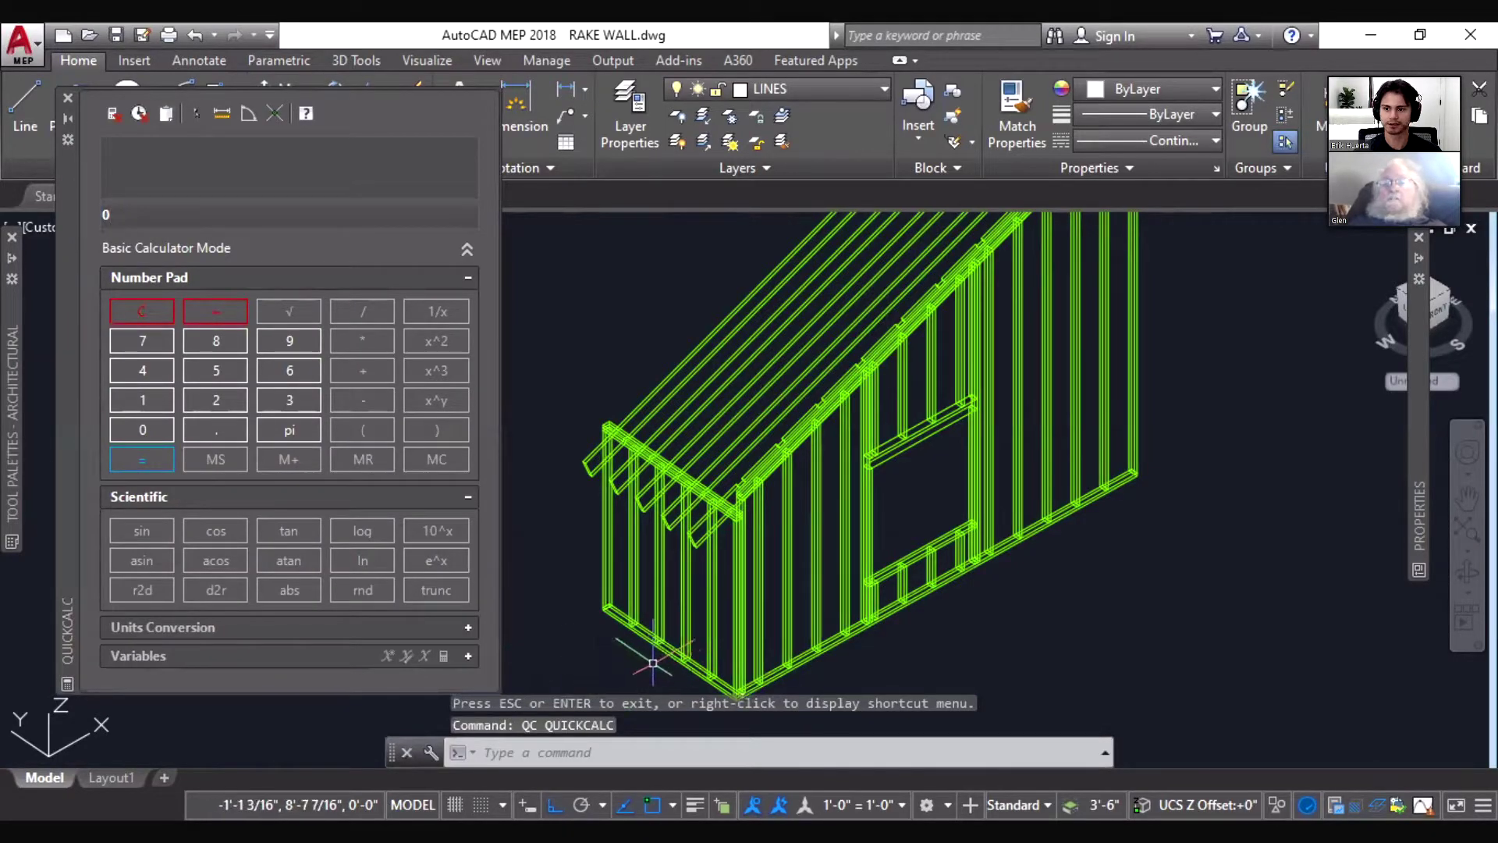
right_click(989, 661)
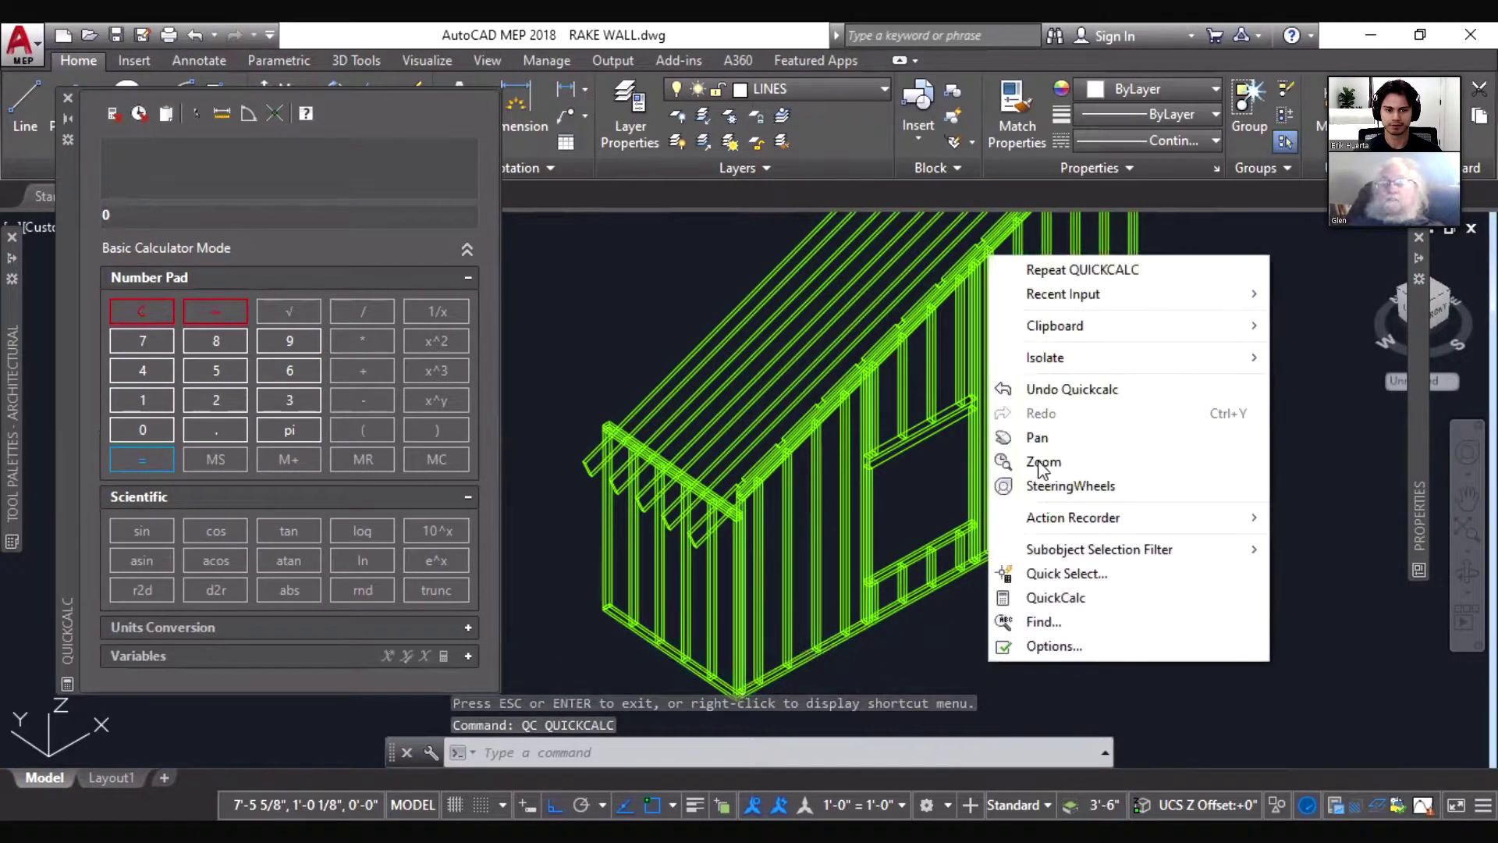
left_click(1030, 433)
left_click_drag(1050, 530, 1047, 460)
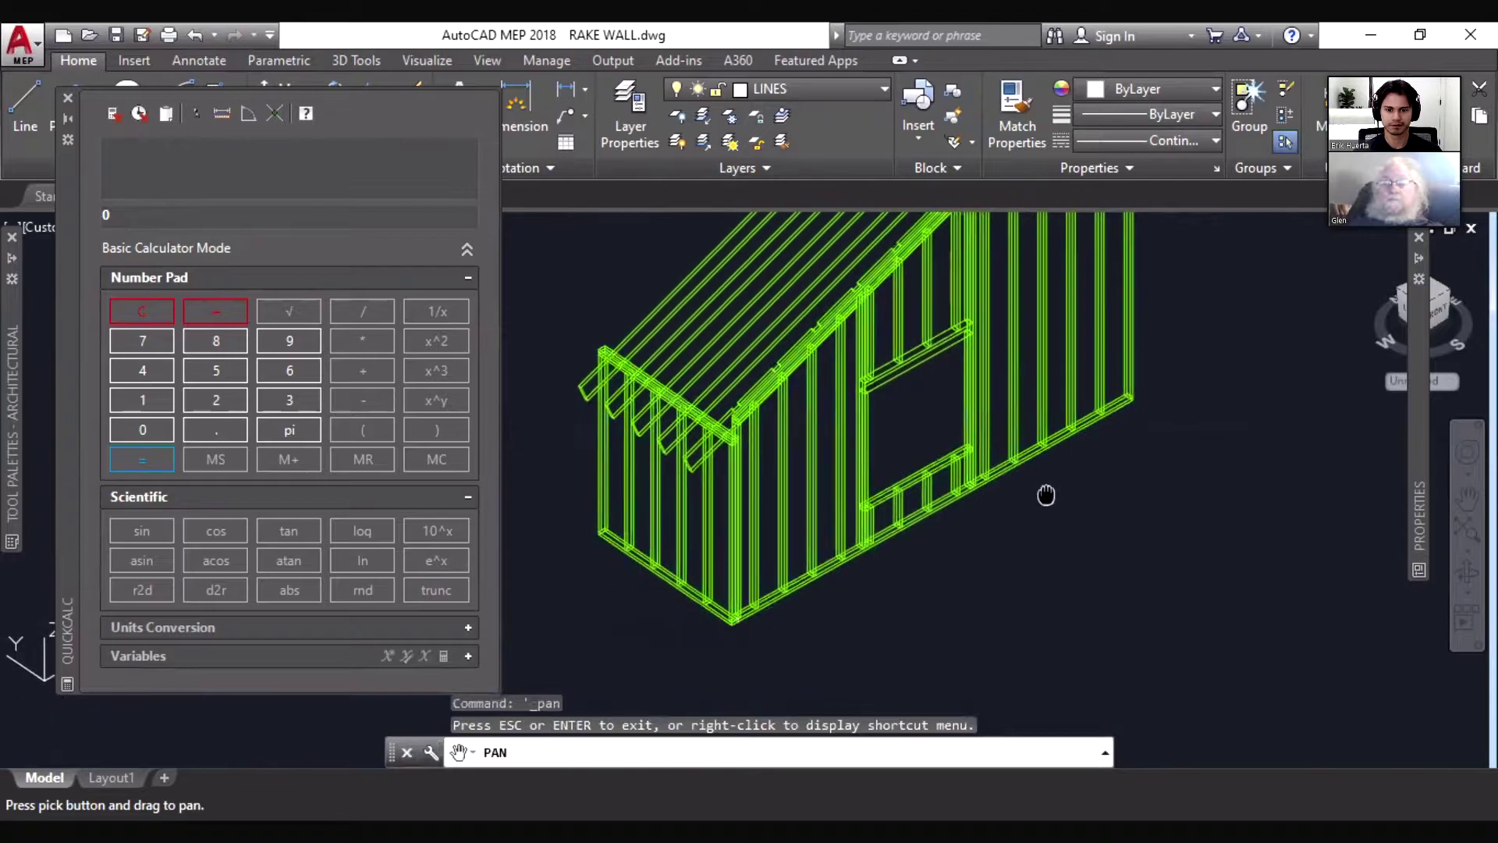
key("Escape")
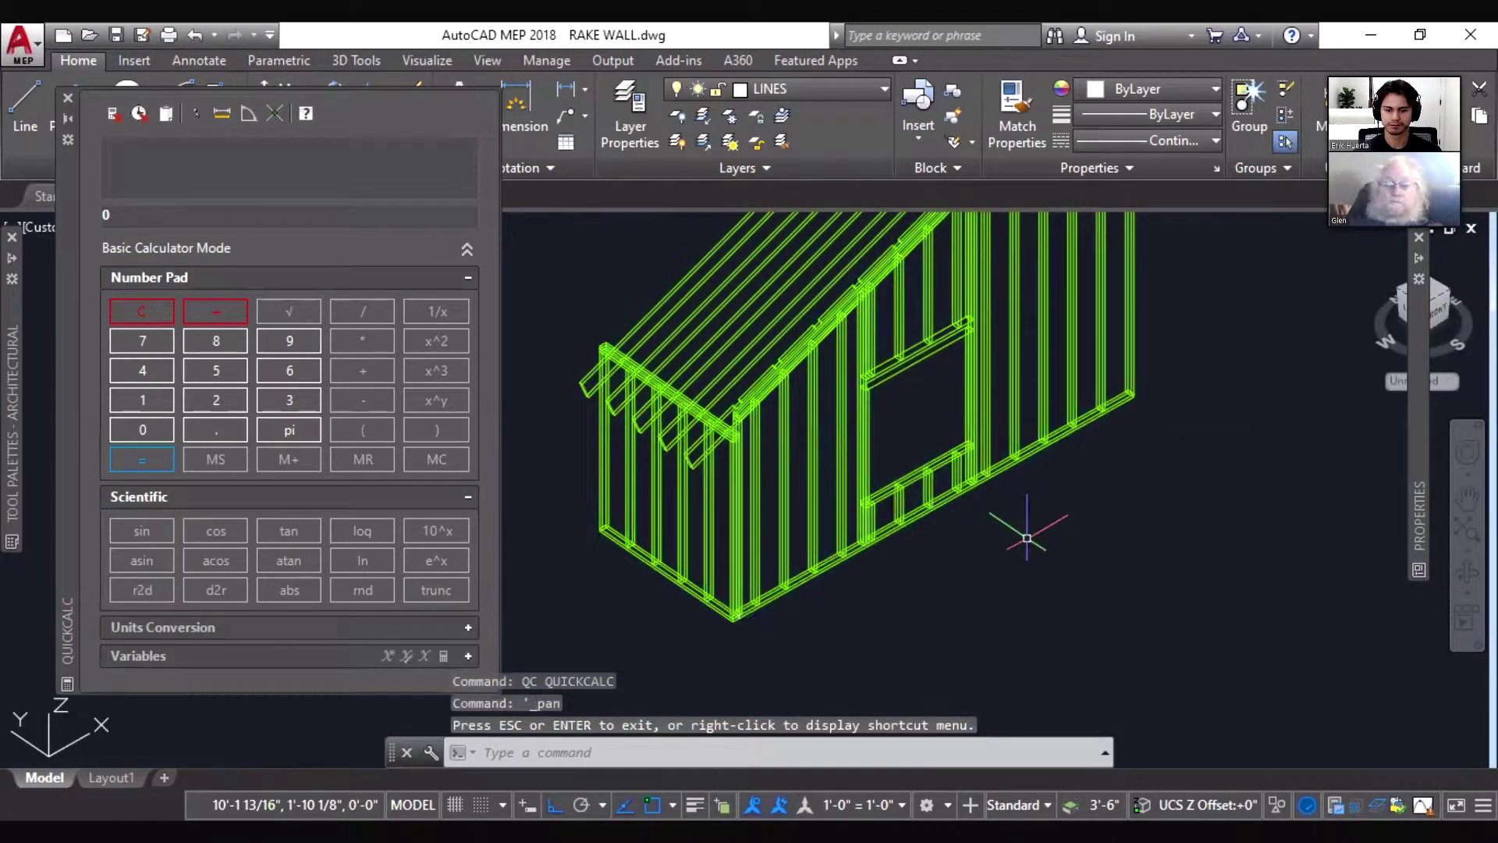
Copy the stud beside the window and the corner stud to a spot below the wall
type("cp")
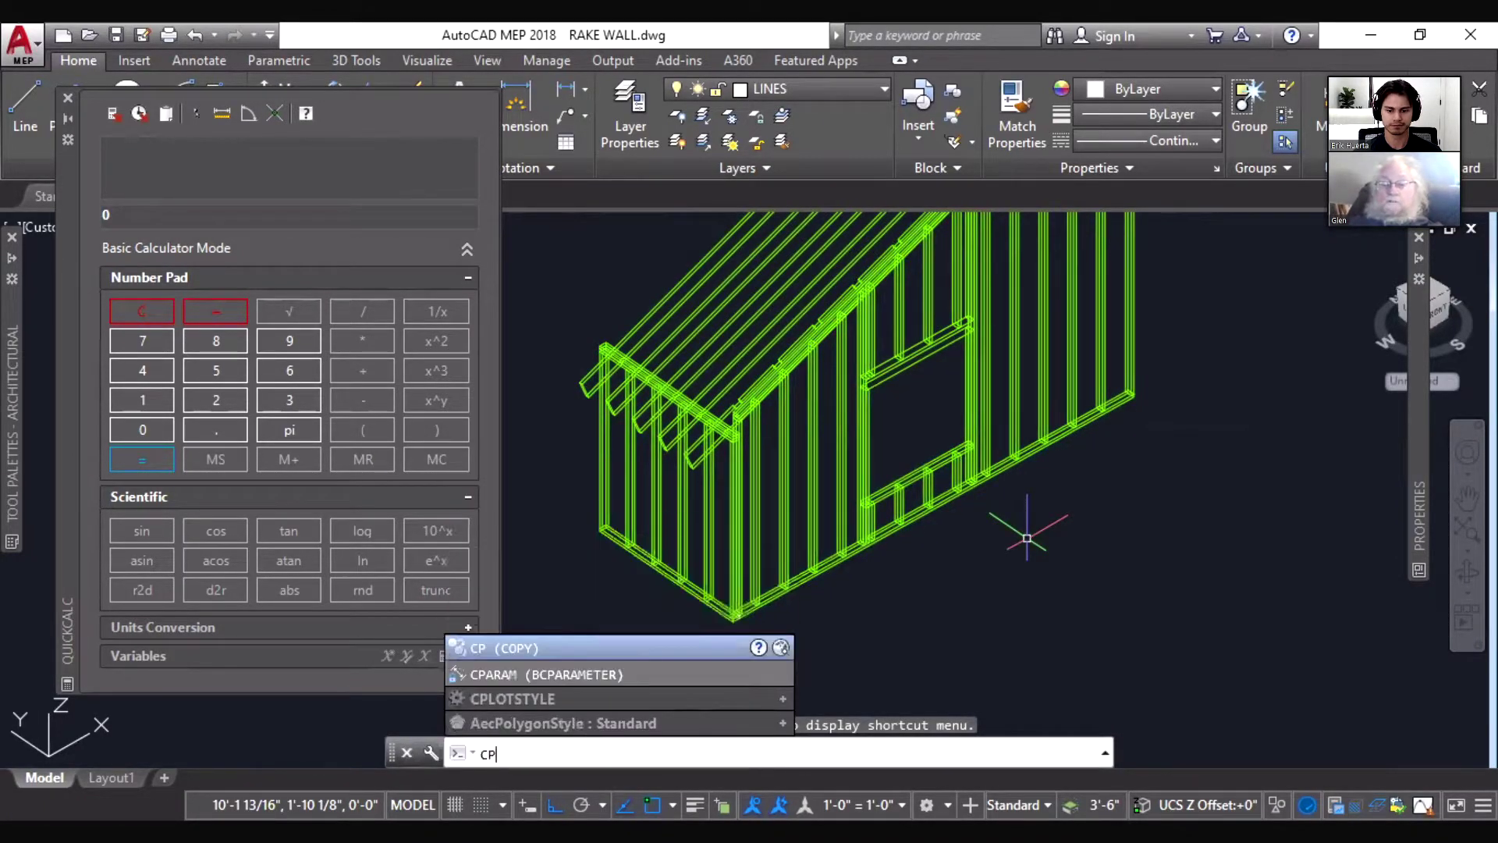
key("Return")
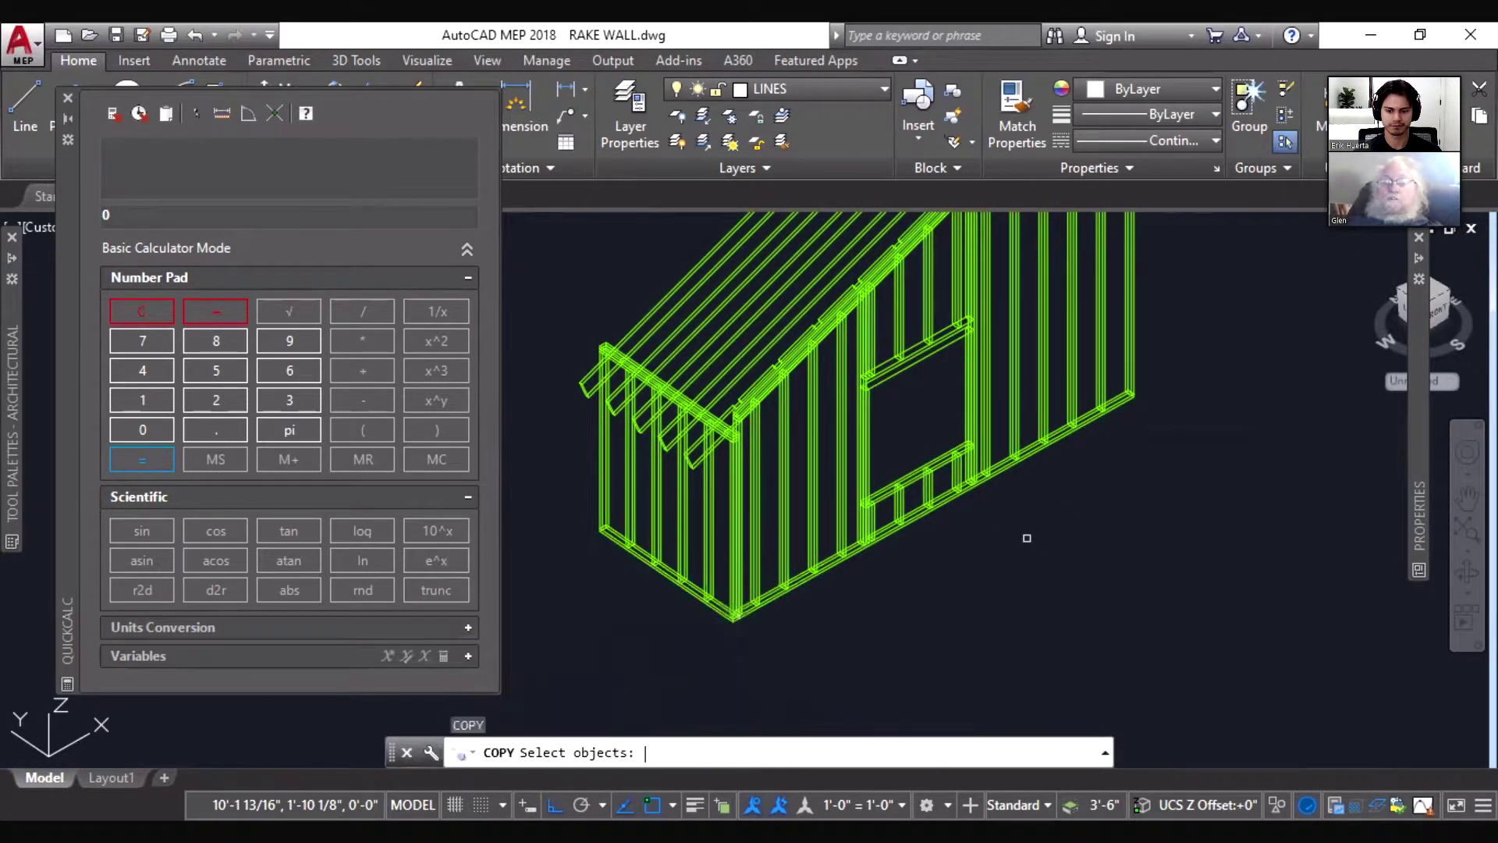
left_click(856, 490)
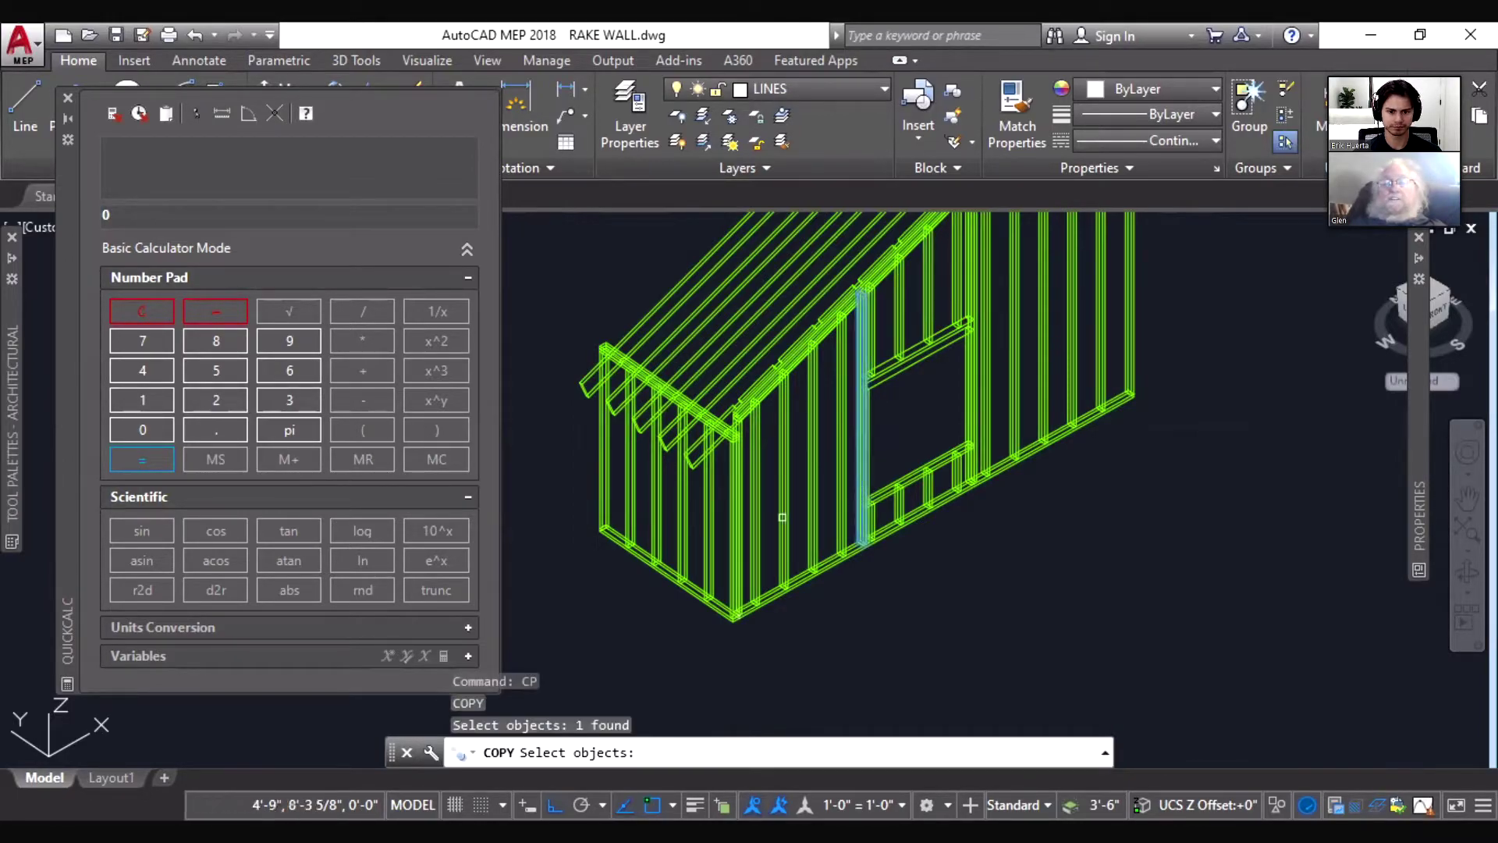
left_click(745, 556)
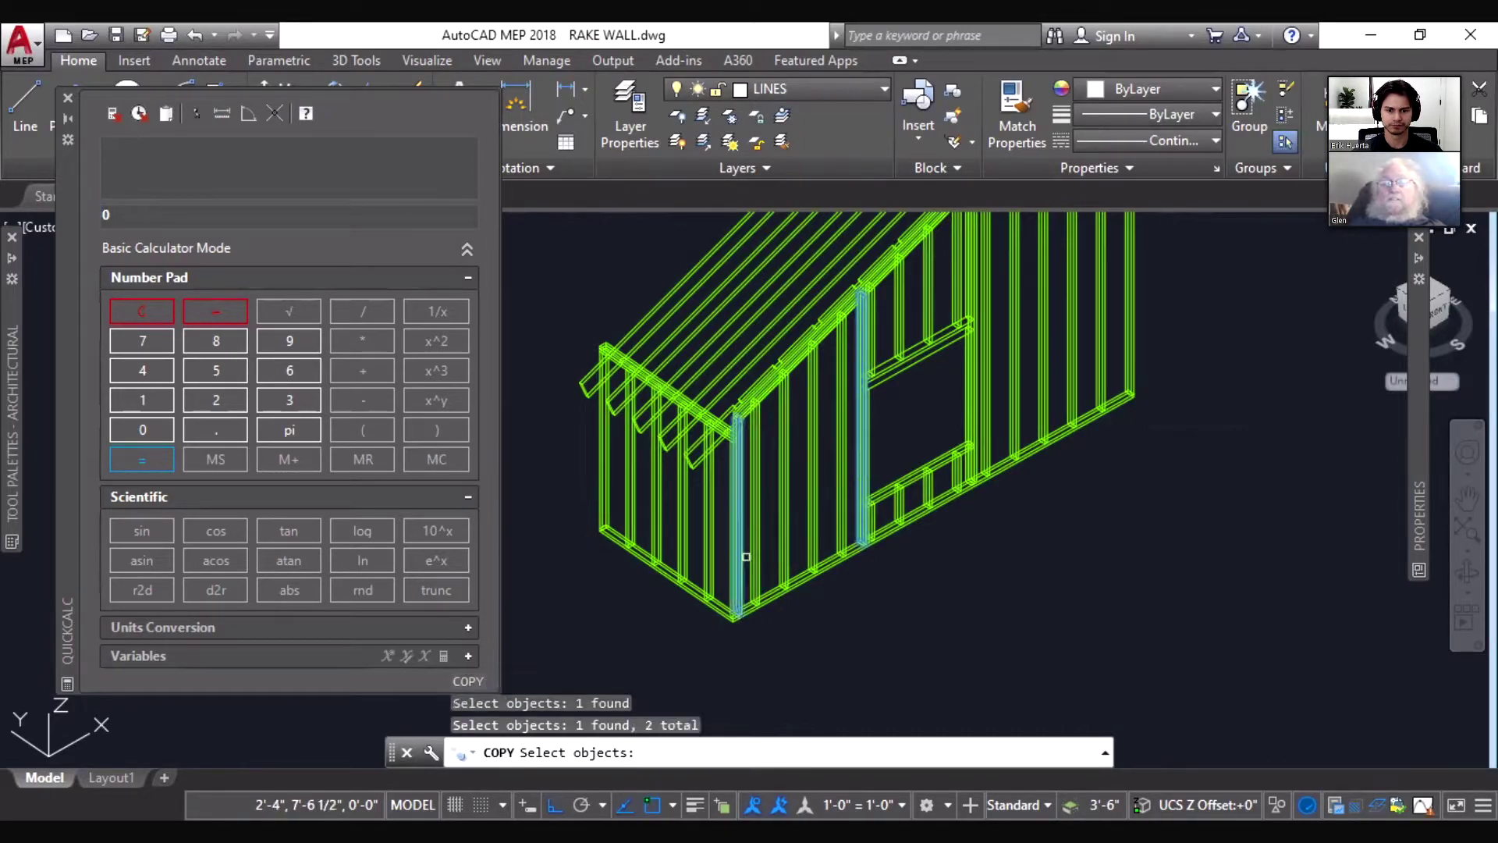
key("Return")
left_click(882, 587)
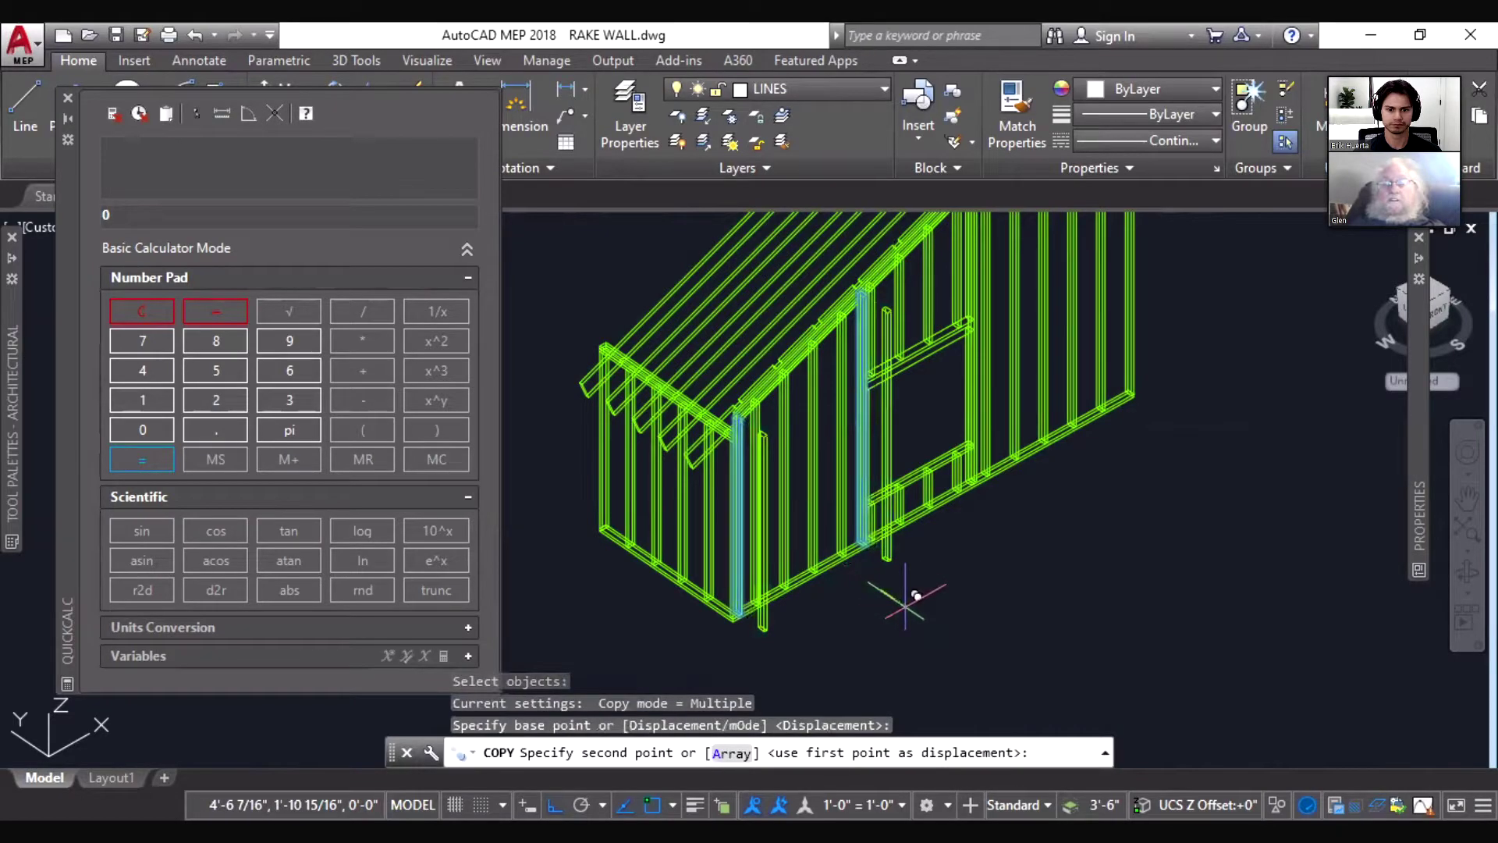
left_click(943, 620)
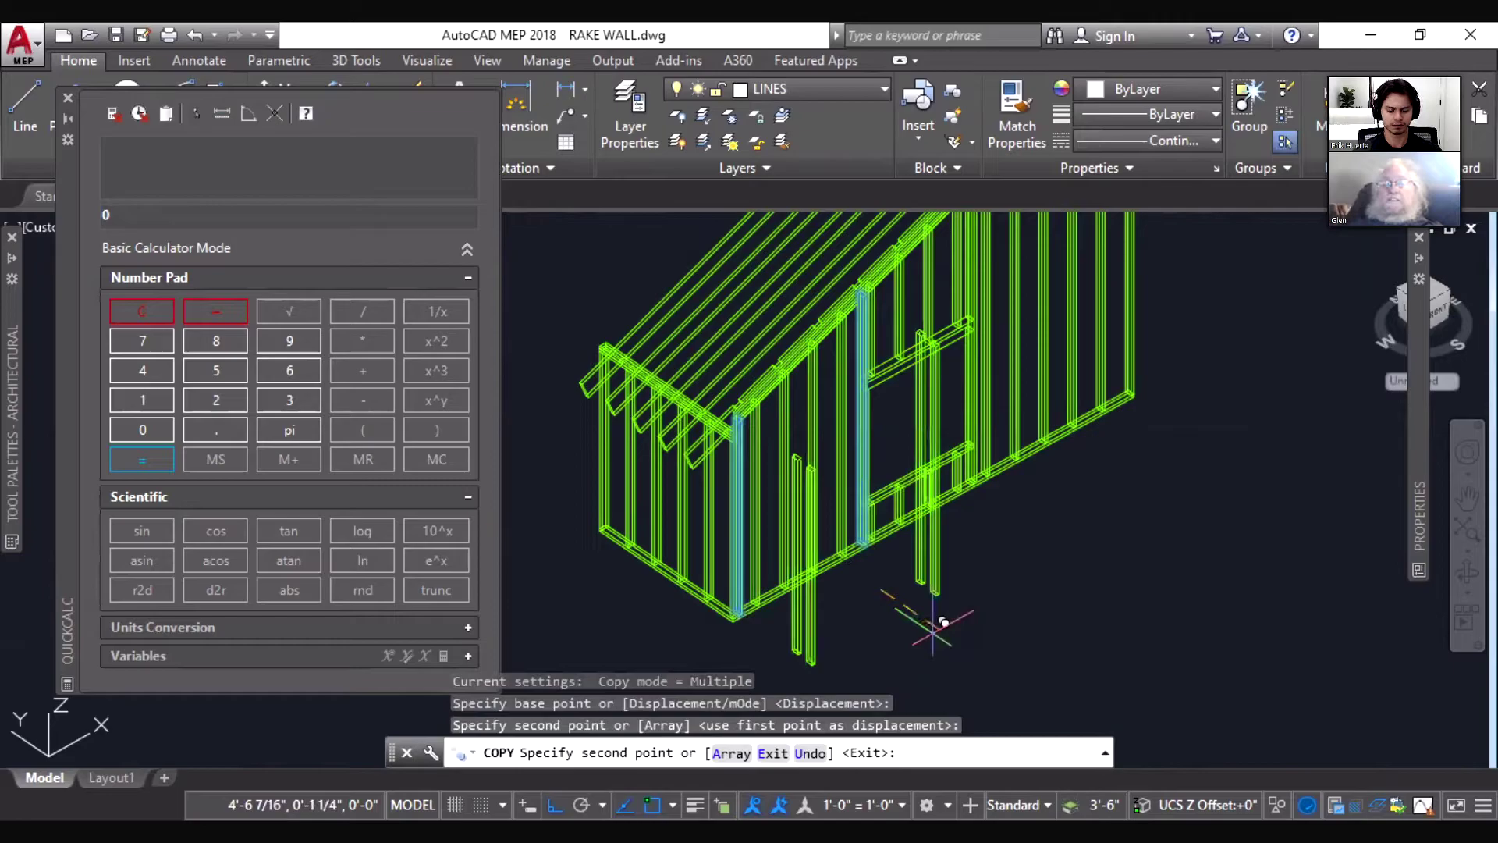
key("Escape")
Place a 5'-9" linear dimension between the bottoms of the two copied studs
left_click(566, 88)
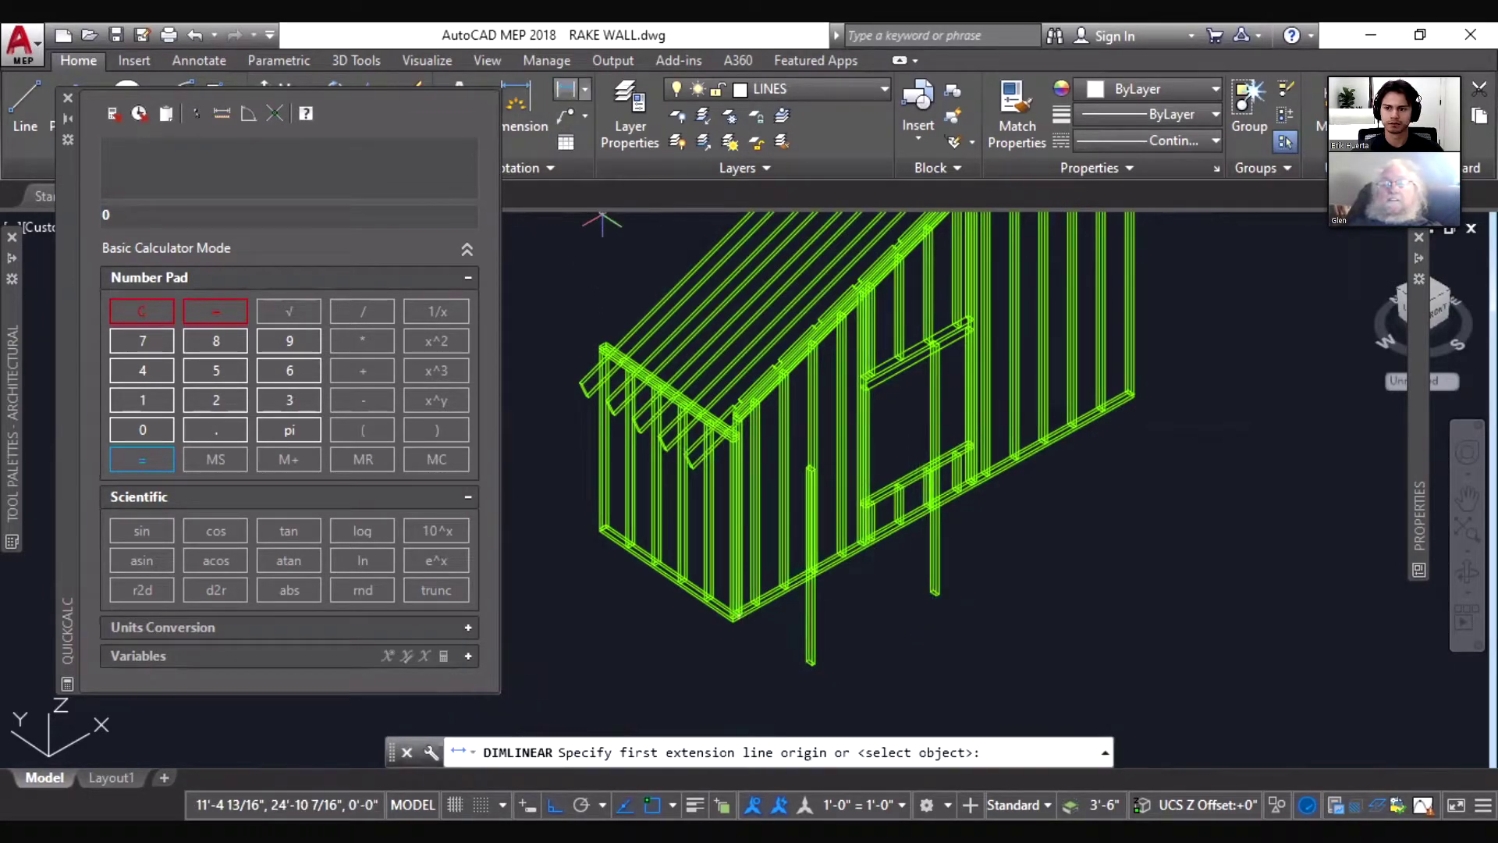
left_click(813, 661)
left_click(936, 594)
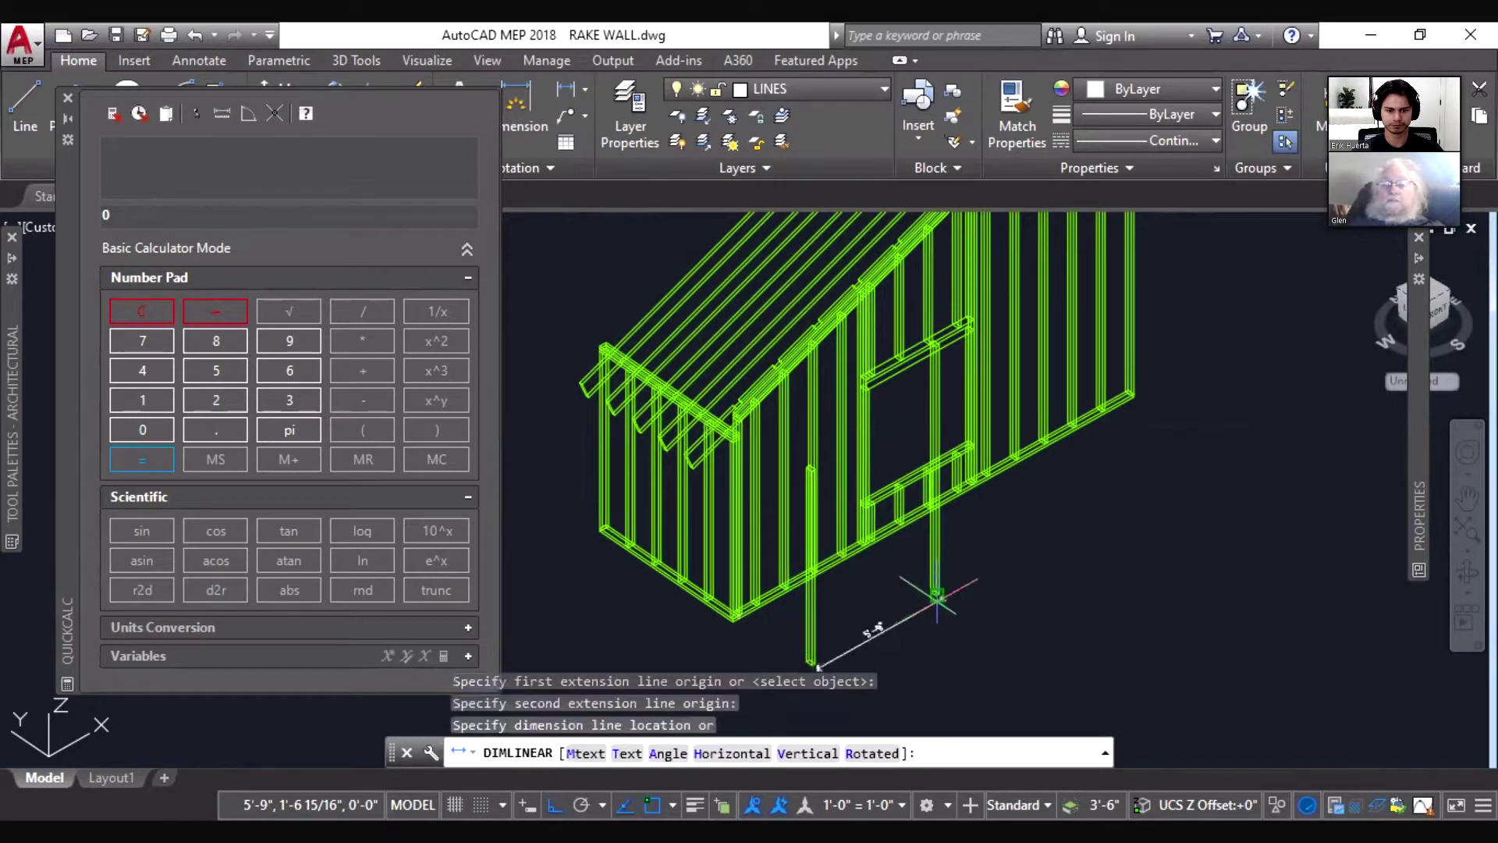
left_click(956, 640)
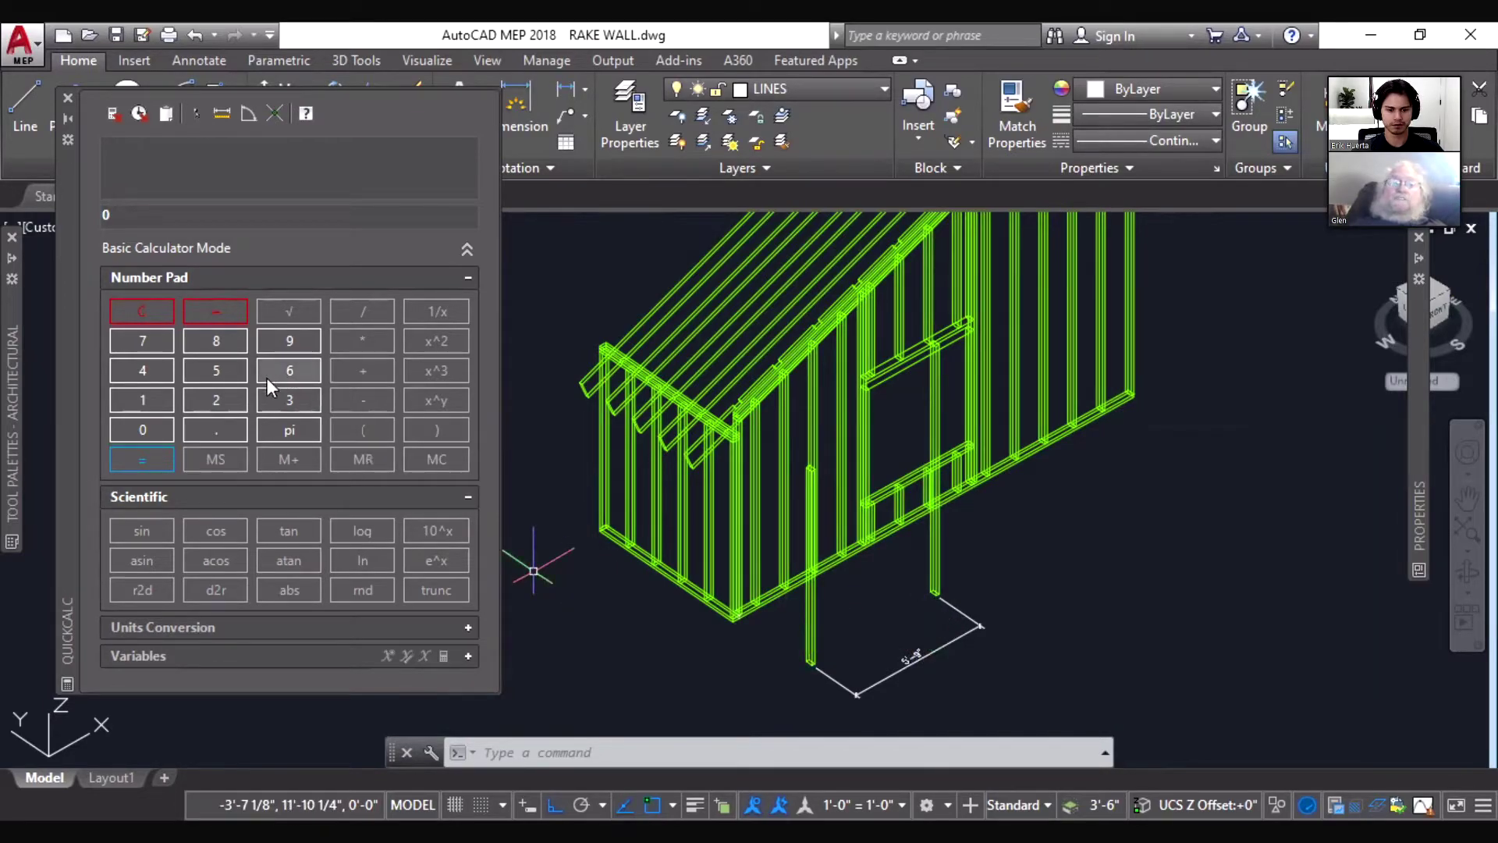
In QuickCalc, divide 69 by 12 to get 5.75, then multiply by 5 for 28.75
left_click(289, 370)
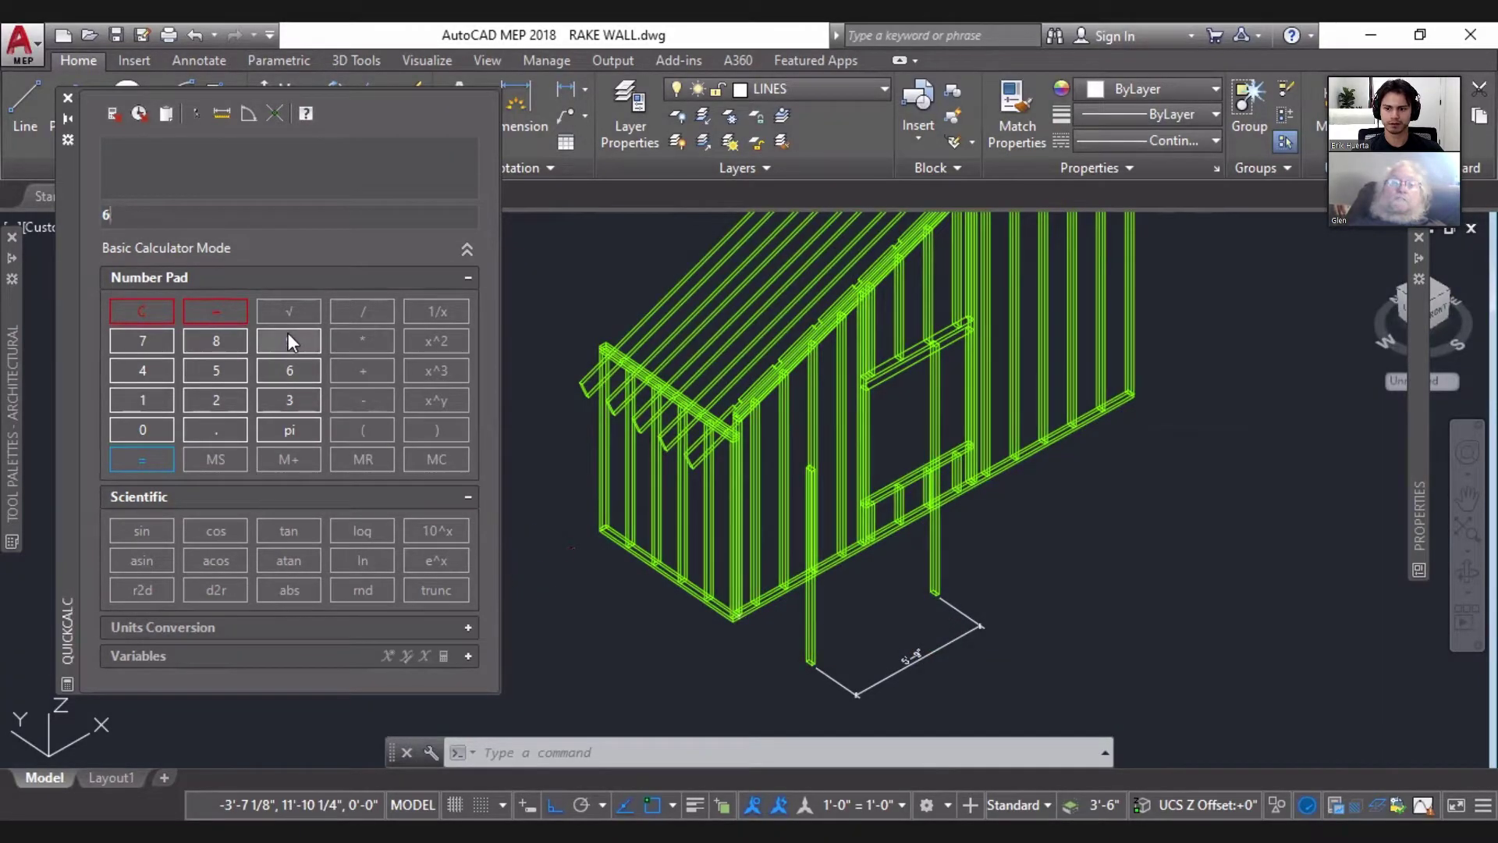
left_click(288, 334)
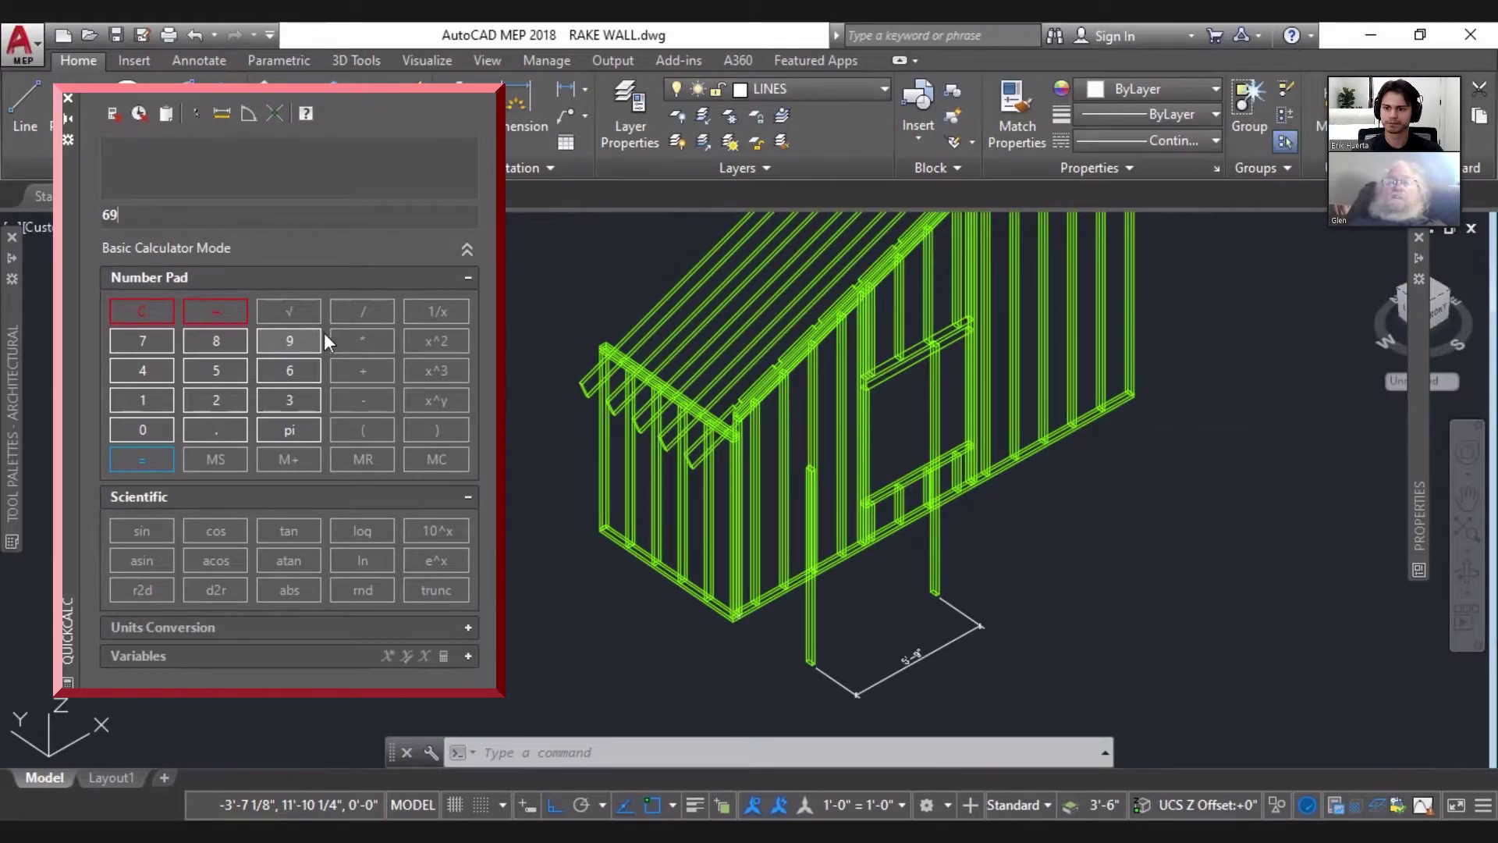
left_click(363, 310)
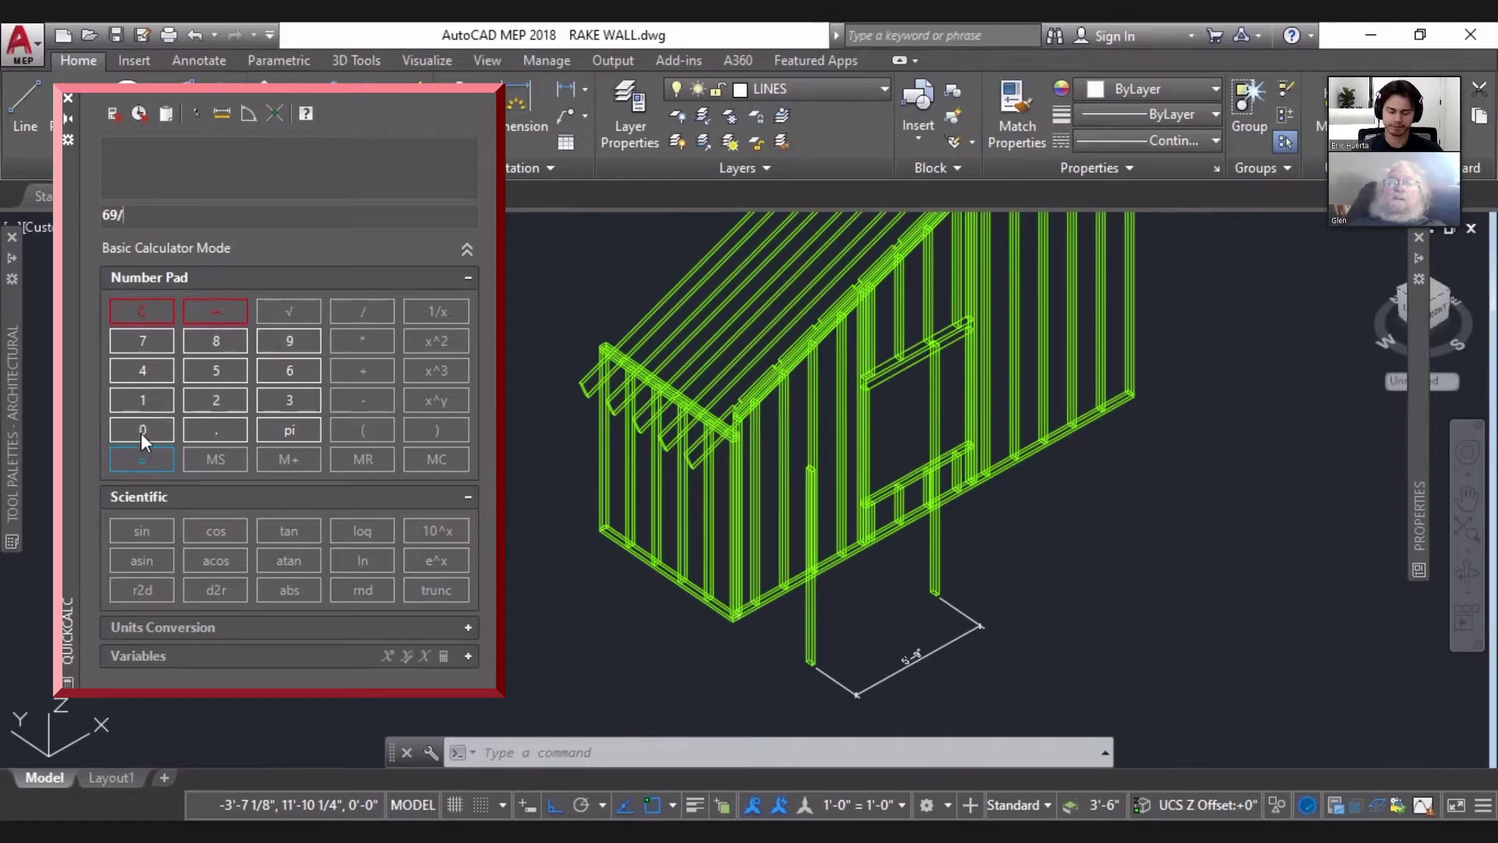
left_click(144, 400)
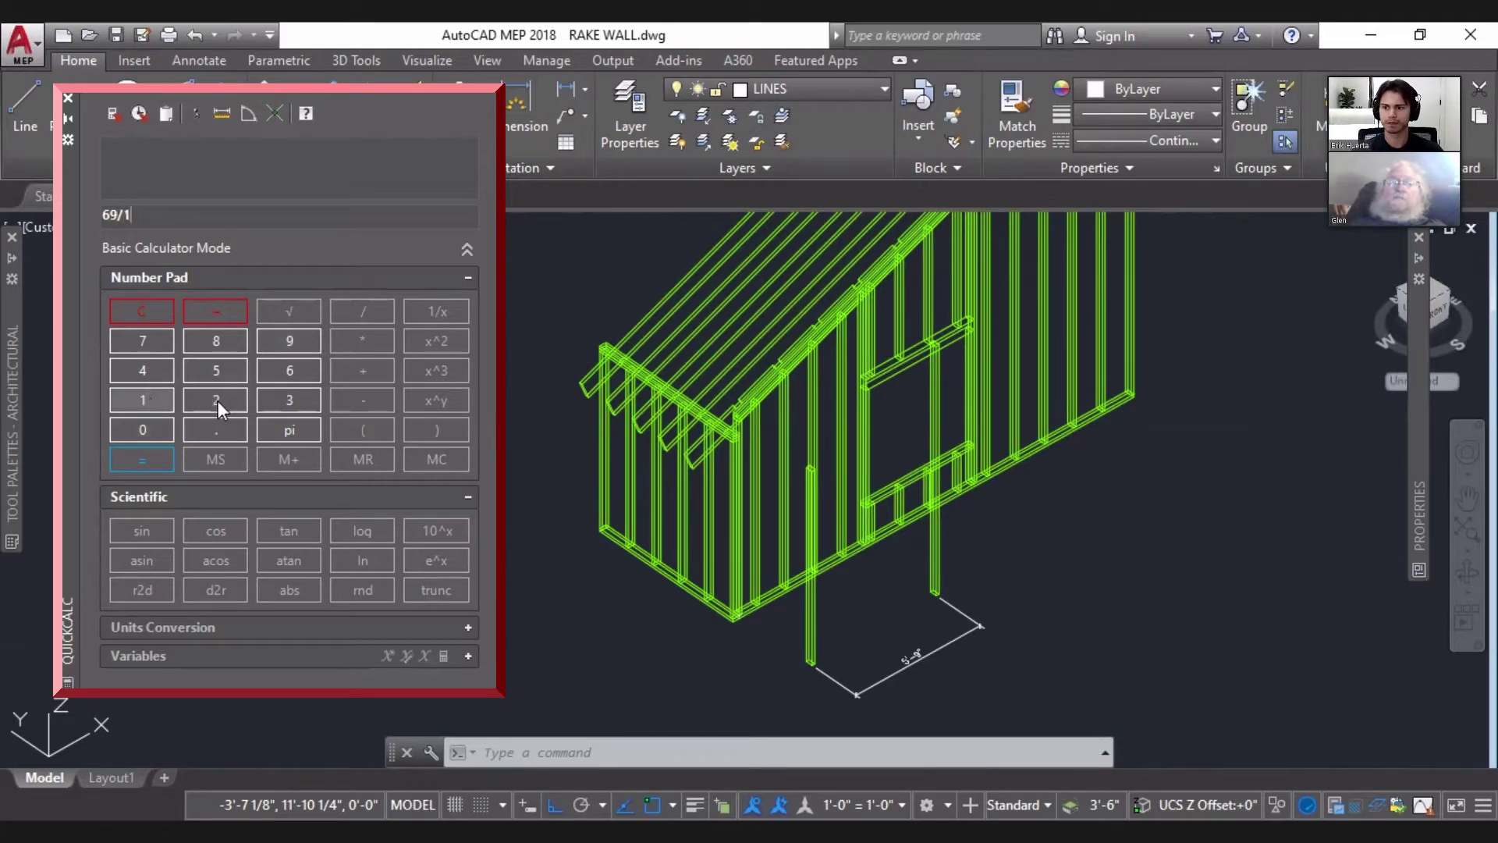
left_click(145, 454)
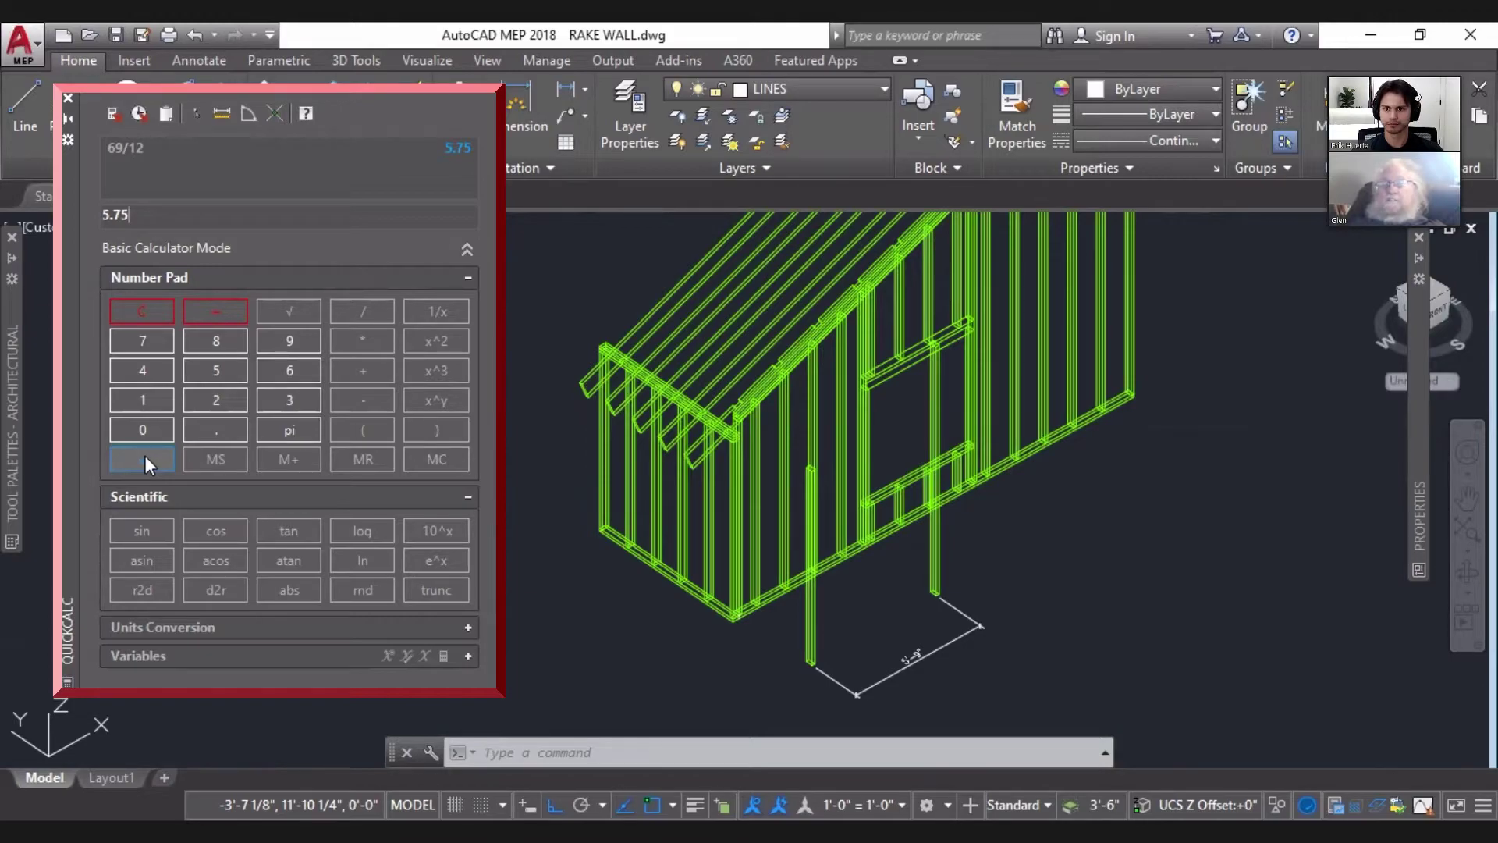
left_click(364, 338)
left_click(223, 367)
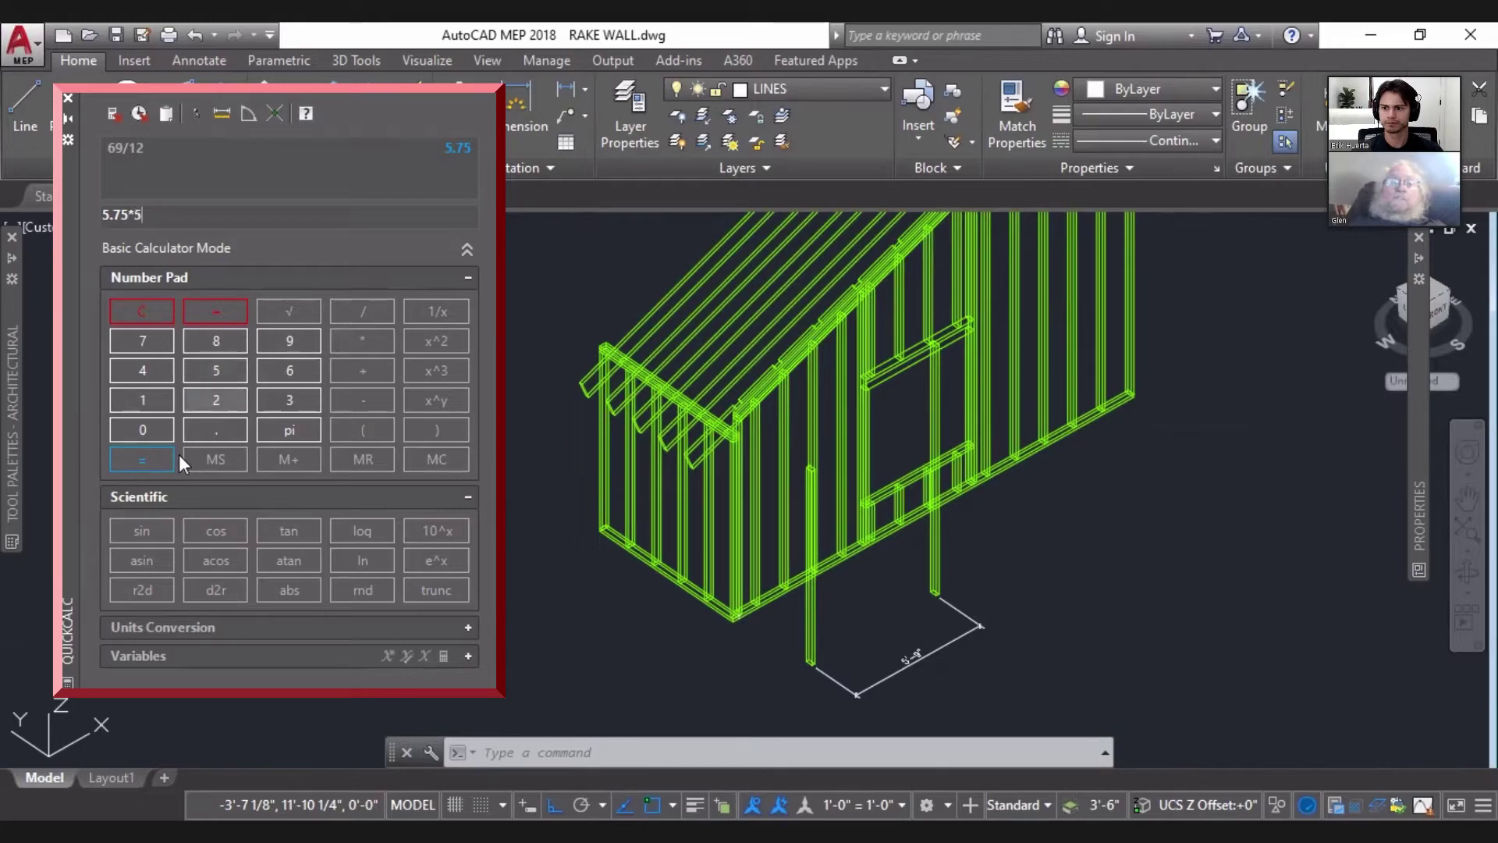
left_click(145, 457)
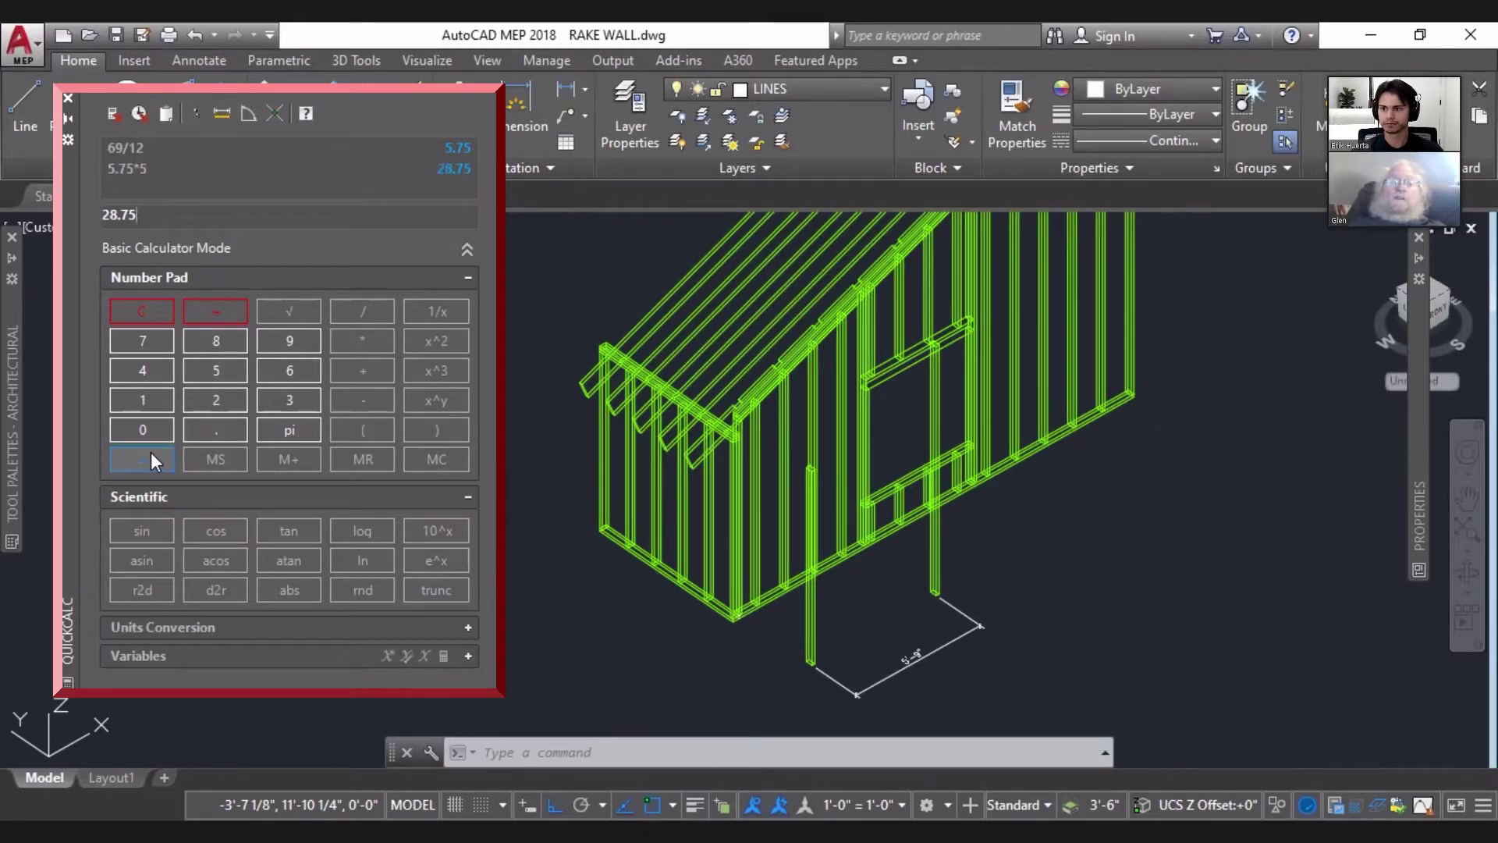